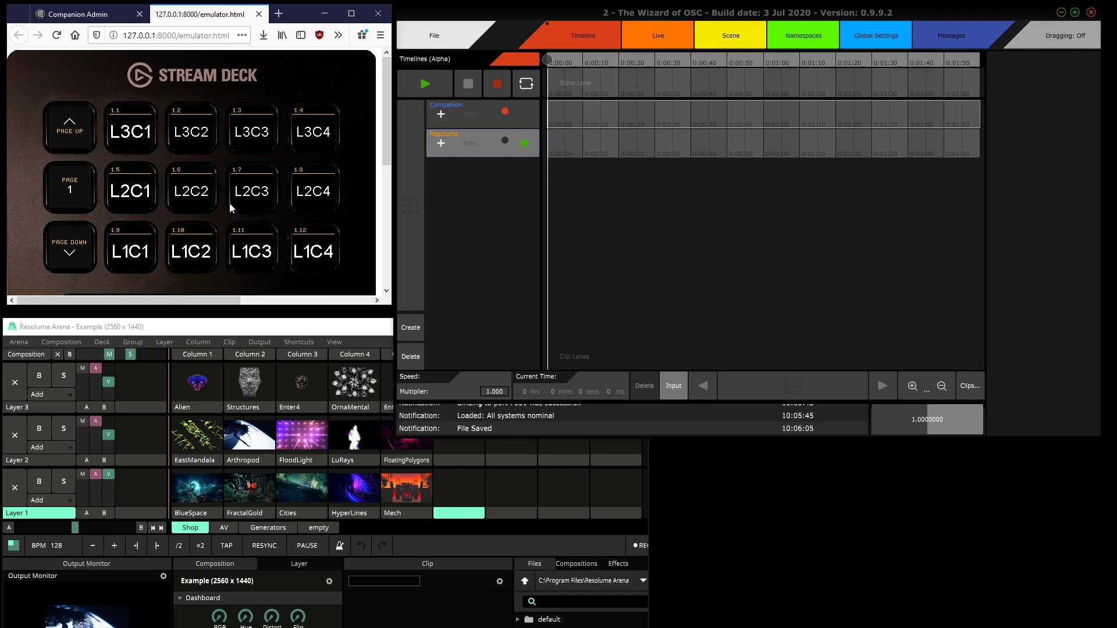
- Launch the FloodLight, LuRays and a layer 1 clip in Resolume from Stream Deck keys L2C3, L2C4 and L1C1
{"action": "left_click", "coordinate": [246, 200]}
{"action": "left_click", "coordinate": [309, 188]}
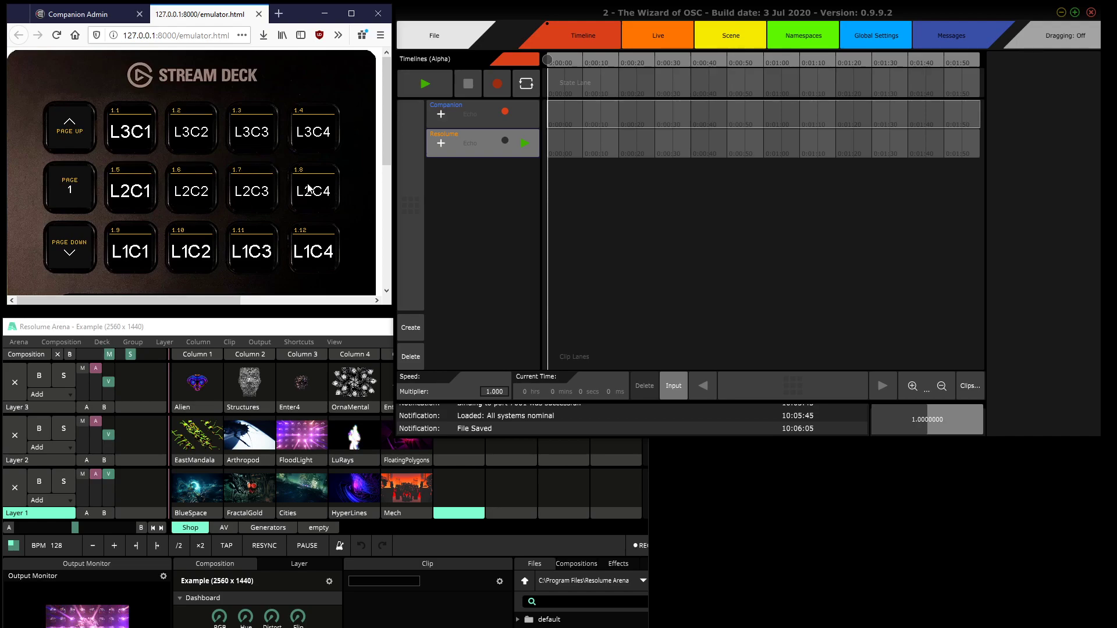
{"action": "left_click", "coordinate": [134, 251]}
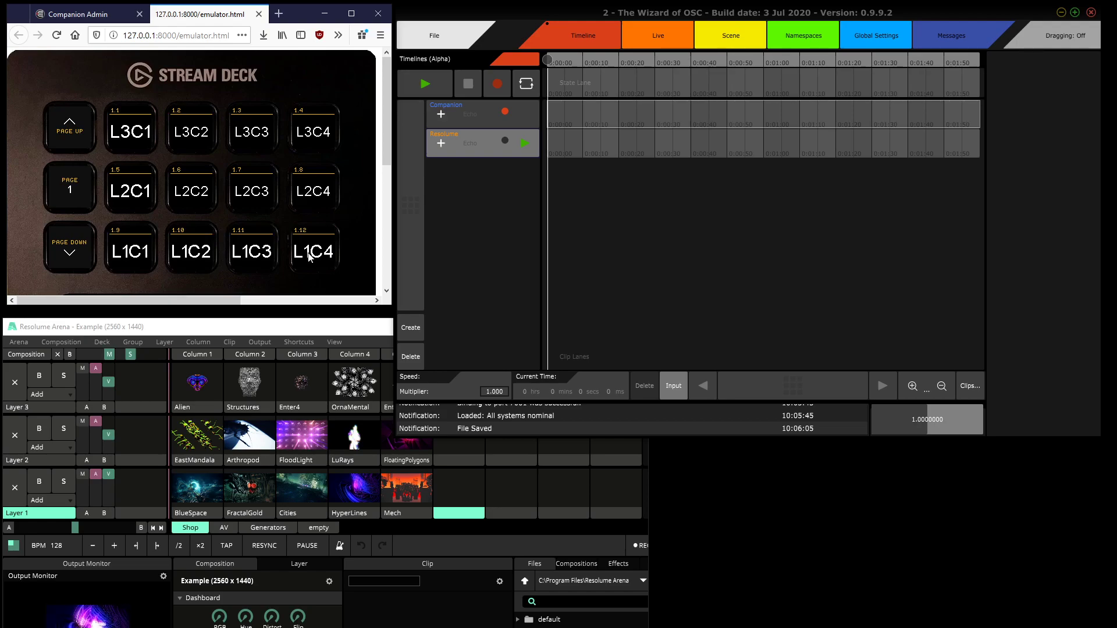
- Show the OSC message log and trigger every clip on layers 3, 2 and 1 in turn
{"action": "left_click", "coordinate": [955, 37]}
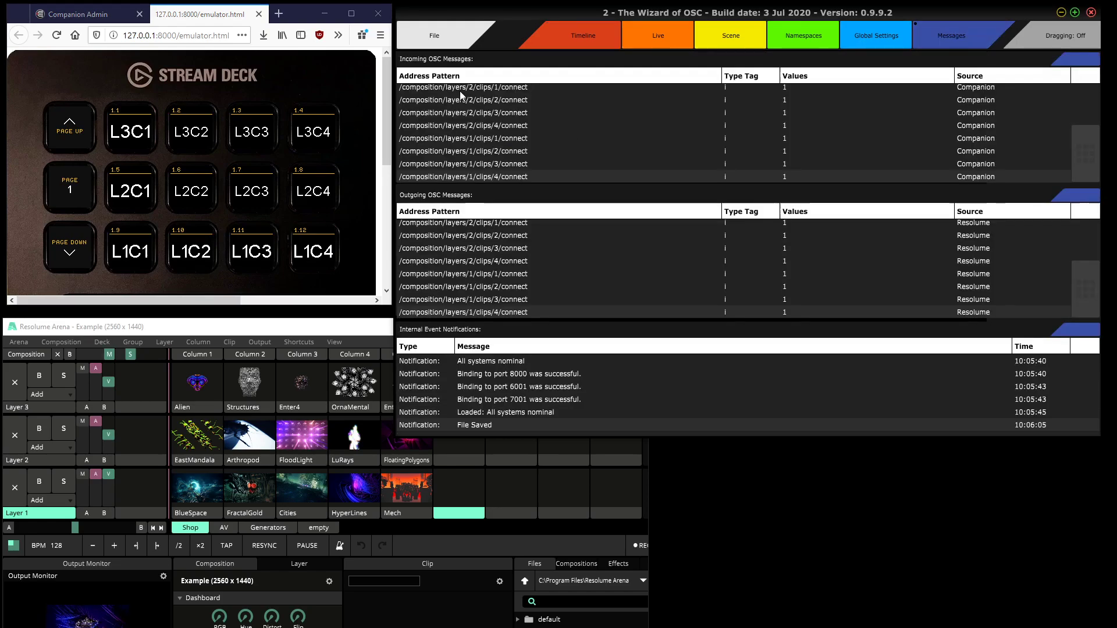
{"action": "left_click", "coordinate": [140, 140]}
{"action": "left_click", "coordinate": [185, 135]}
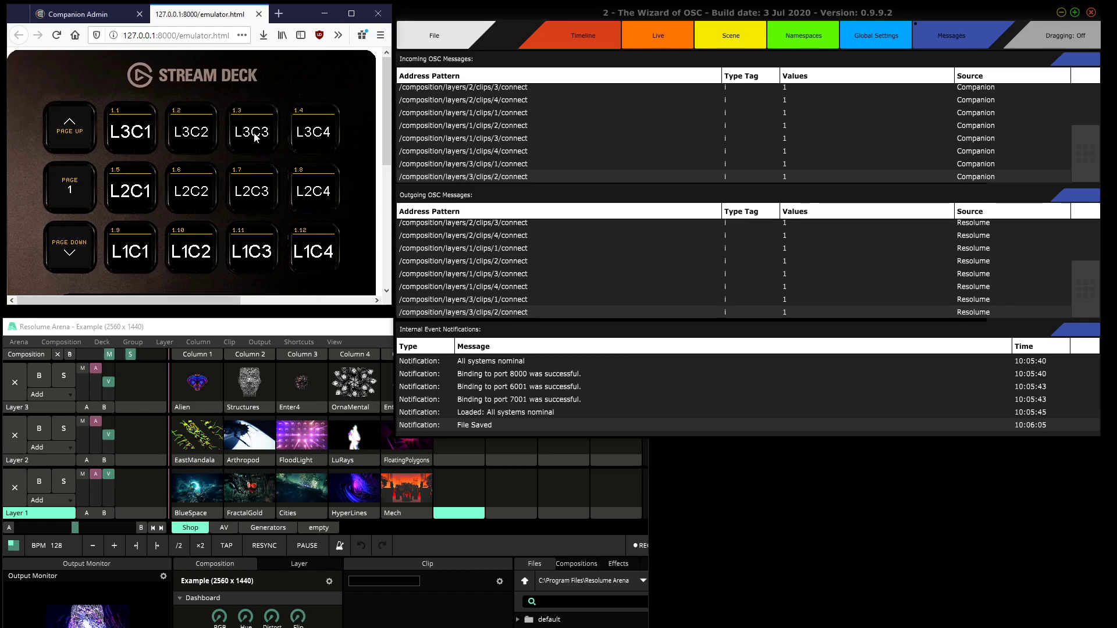
{"action": "left_click", "coordinate": [254, 137]}
{"action": "left_click", "coordinate": [301, 136]}
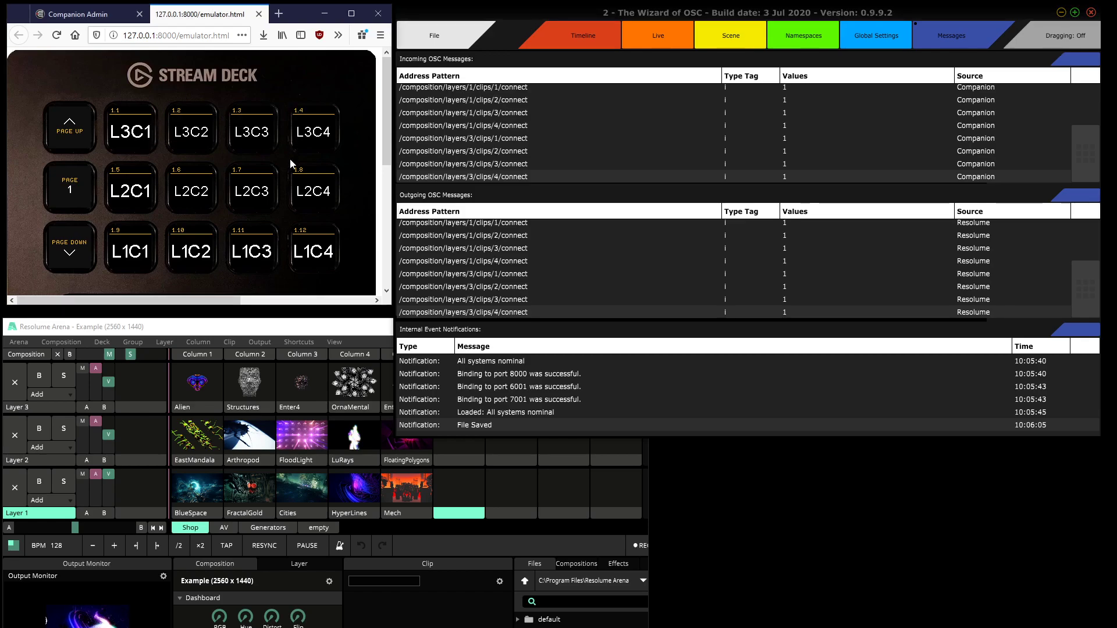
{"action": "left_click", "coordinate": [295, 196]}
{"action": "left_click", "coordinate": [265, 197]}
{"action": "left_click", "coordinate": [208, 193]}
{"action": "left_click", "coordinate": [127, 194]}
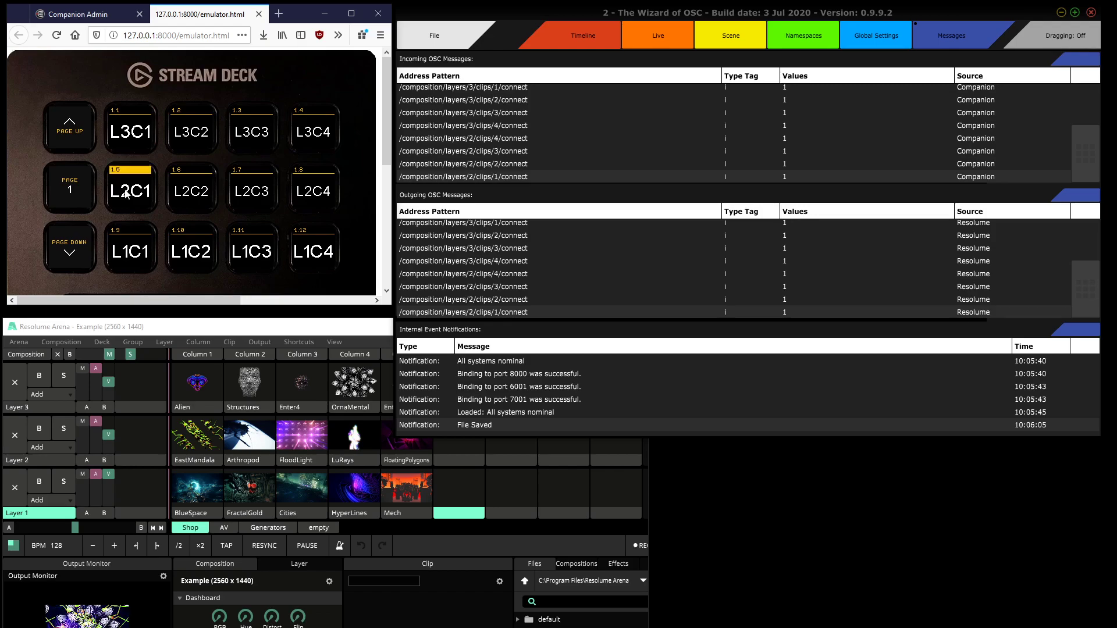
{"action": "left_click", "coordinate": [147, 247]}
{"action": "left_click", "coordinate": [192, 253]}
{"action": "left_click", "coordinate": [241, 256]}
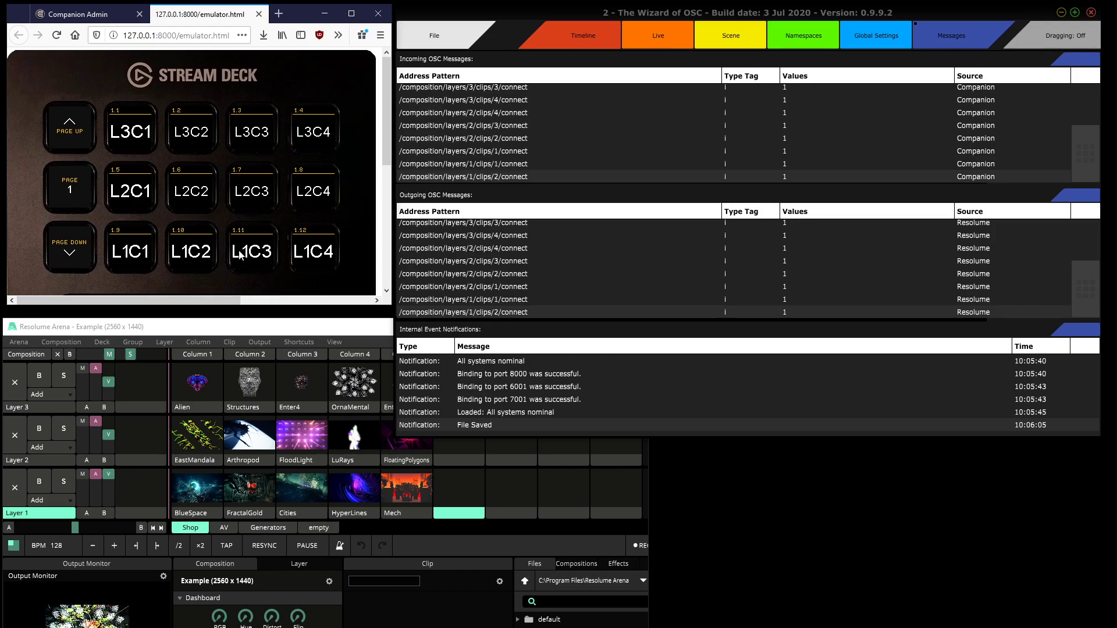
{"action": "left_click", "coordinate": [294, 251]}
- Trigger the layer 2, 3 and 1 clips again while watching the incoming and outgoing connect messages
{"action": "left_click", "coordinate": [311, 195]}
{"action": "left_click", "coordinate": [309, 141]}
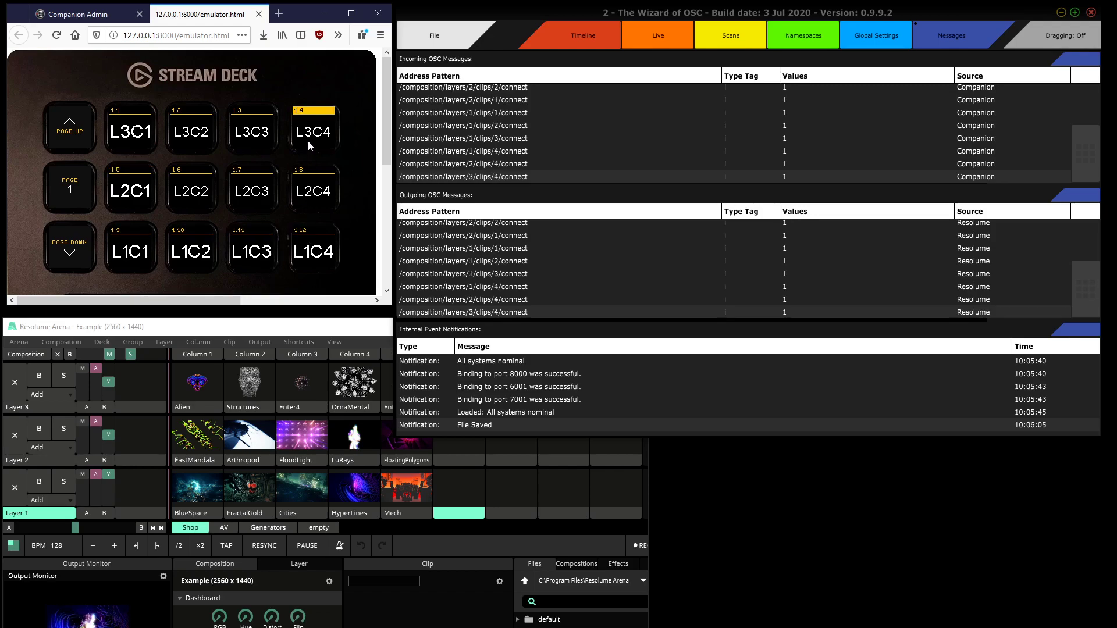
{"action": "left_click", "coordinate": [254, 133]}
{"action": "left_click", "coordinate": [192, 132]}
{"action": "left_click", "coordinate": [139, 132]}
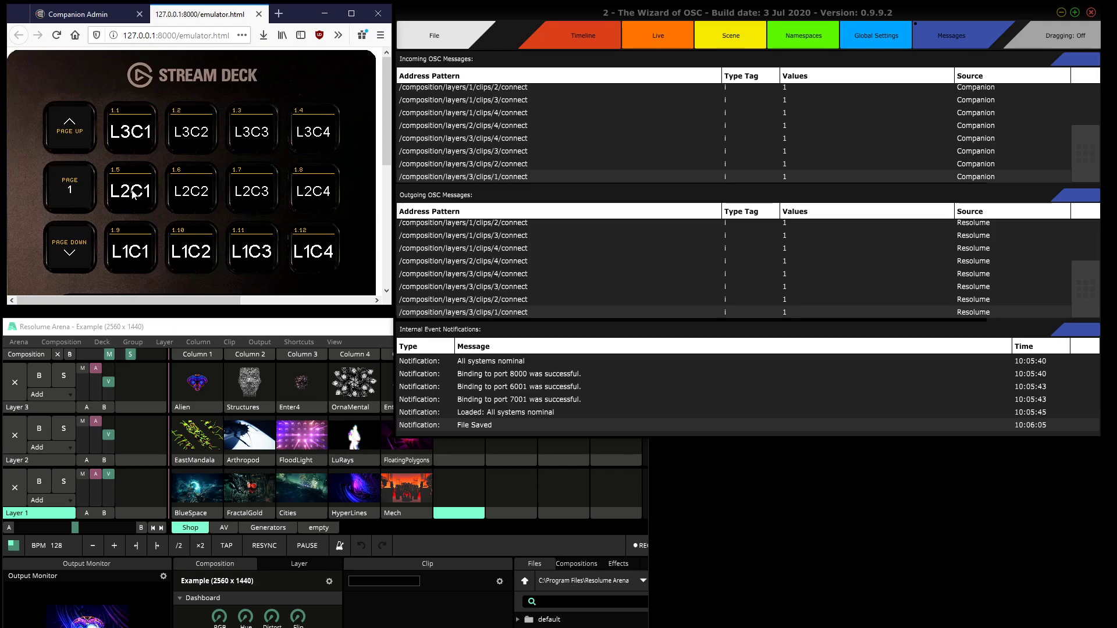
{"action": "left_click", "coordinate": [188, 200]}
{"action": "left_click", "coordinate": [137, 250]}
{"action": "left_click", "coordinate": [182, 241]}
{"action": "left_click", "coordinate": [251, 248]}
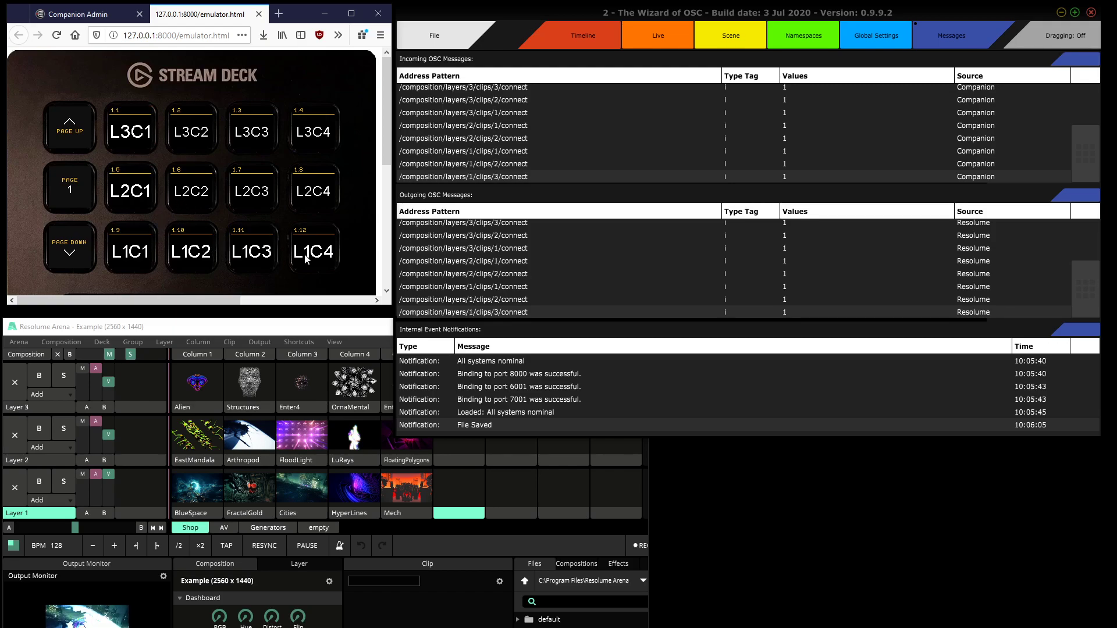
- Start recording on the timeline and trigger layer 3 and layer 2 clips, including EastMandala
{"action": "left_click", "coordinate": [592, 31]}
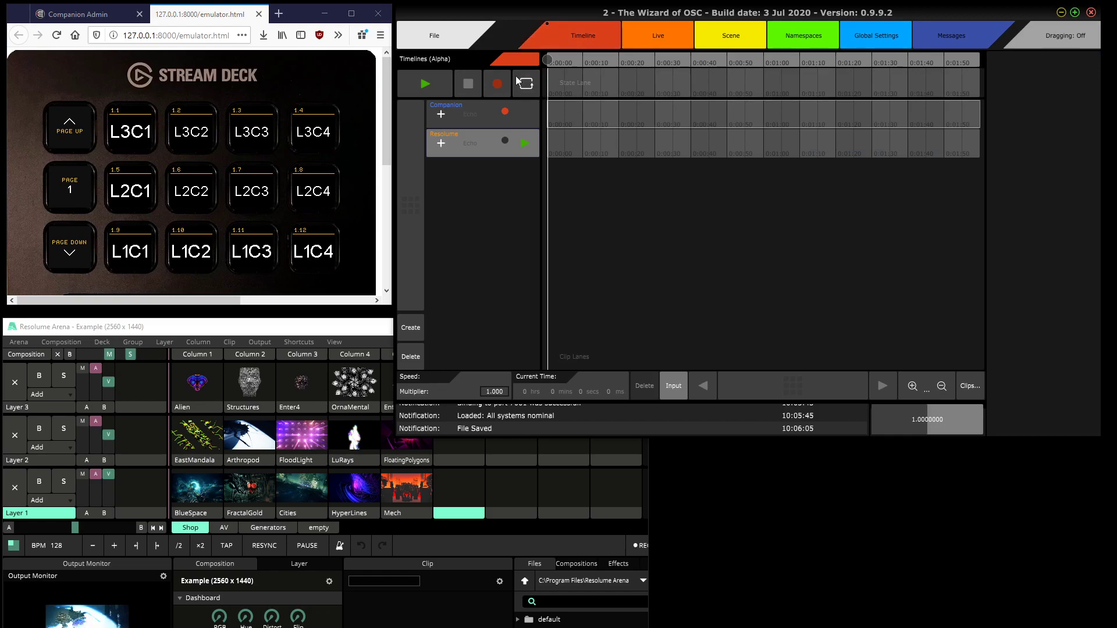
{"action": "left_click", "coordinate": [498, 85]}
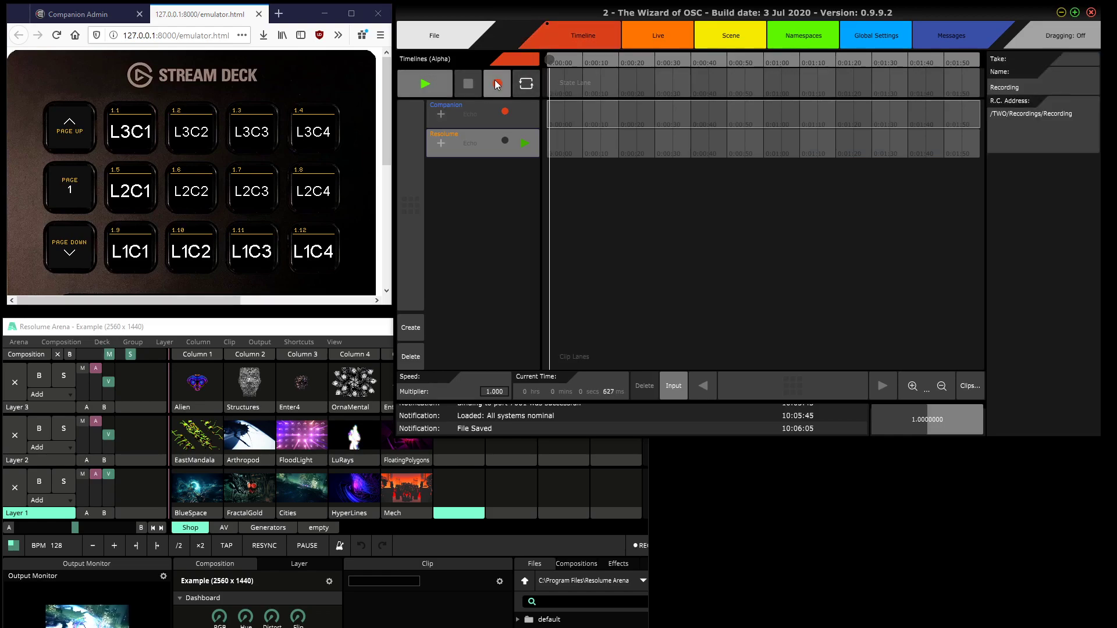
{"action": "left_click", "coordinate": [131, 135]}
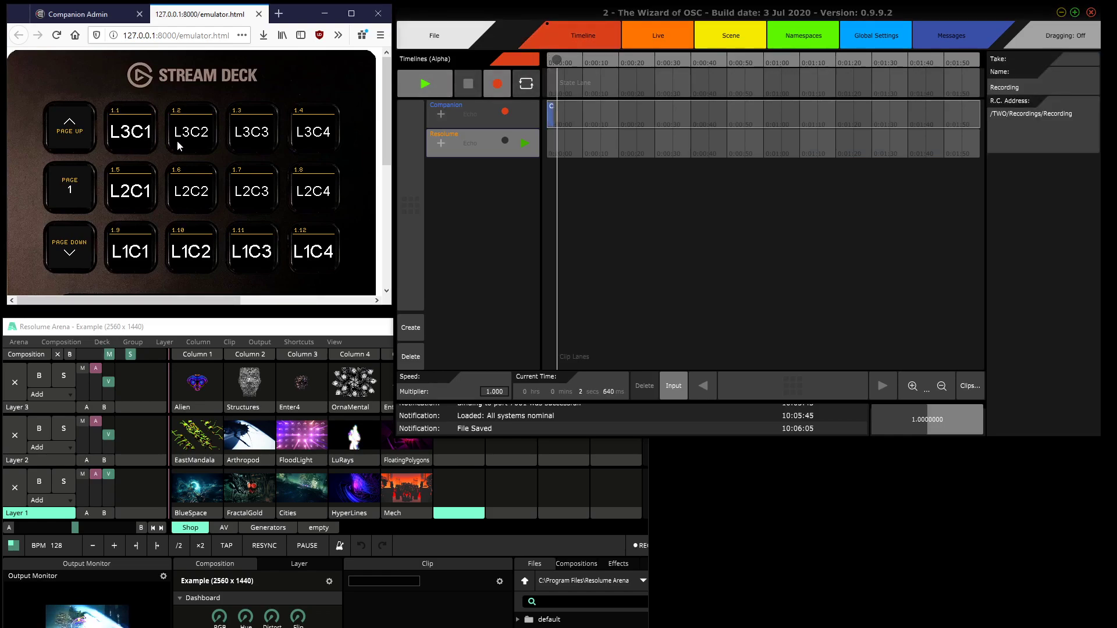
{"action": "left_click", "coordinate": [177, 141]}
{"action": "left_click", "coordinate": [129, 193]}
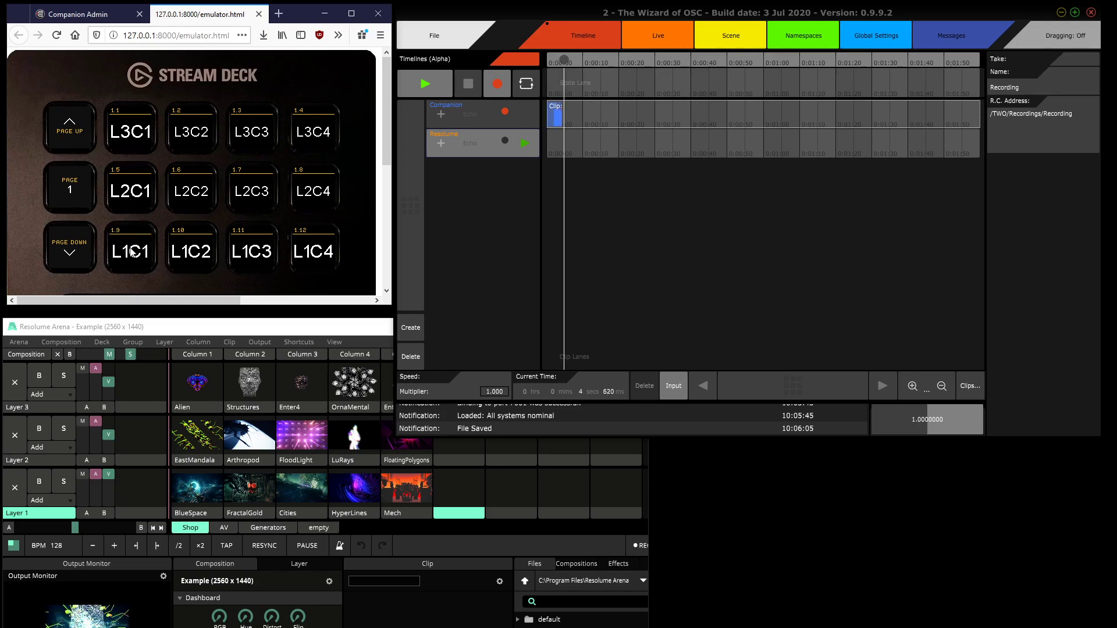
{"action": "left_click", "coordinate": [263, 196]}
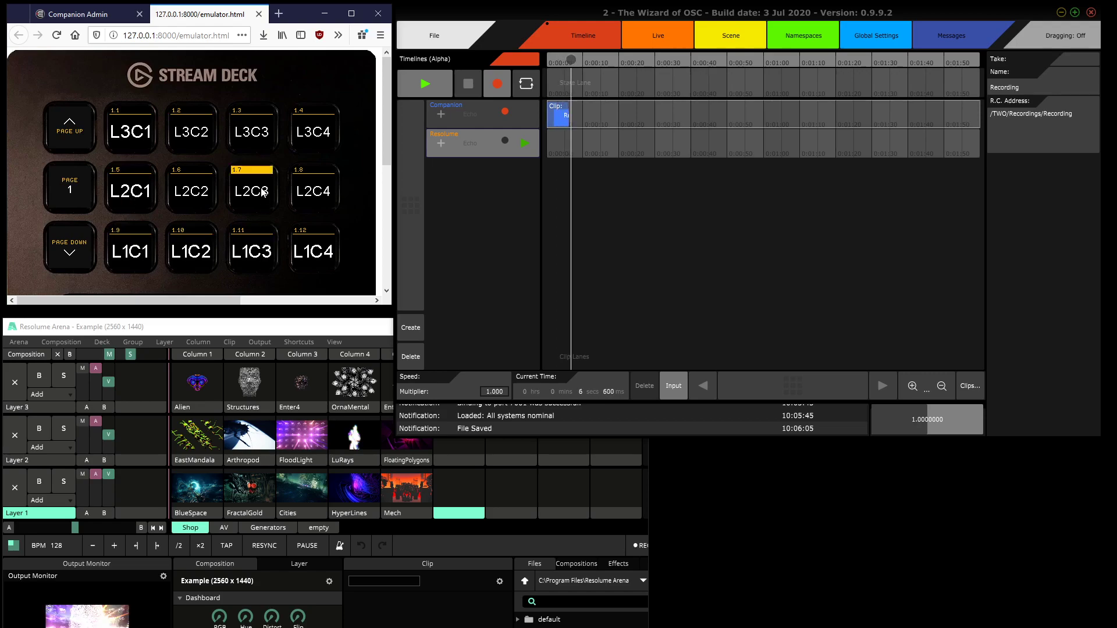
{"action": "left_click", "coordinate": [260, 131]}
- Trigger more layer 1–3 clips, then stop recording and zoom to the Recording clip's start
{"action": "left_click", "coordinate": [322, 193]}
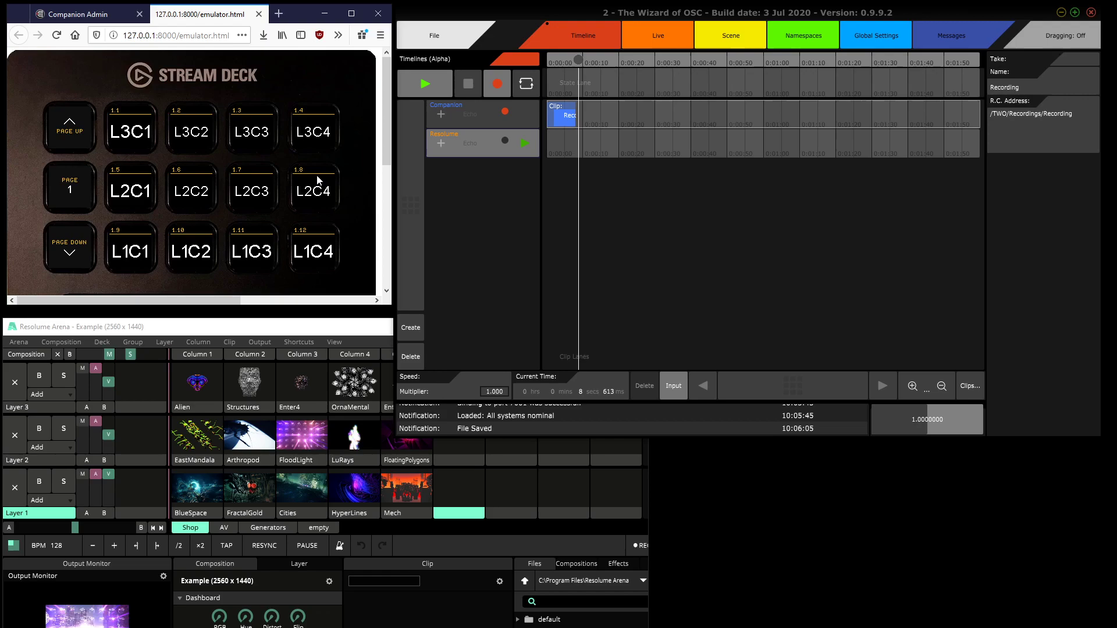
{"action": "left_click", "coordinate": [257, 193]}
{"action": "left_click", "coordinate": [303, 253]}
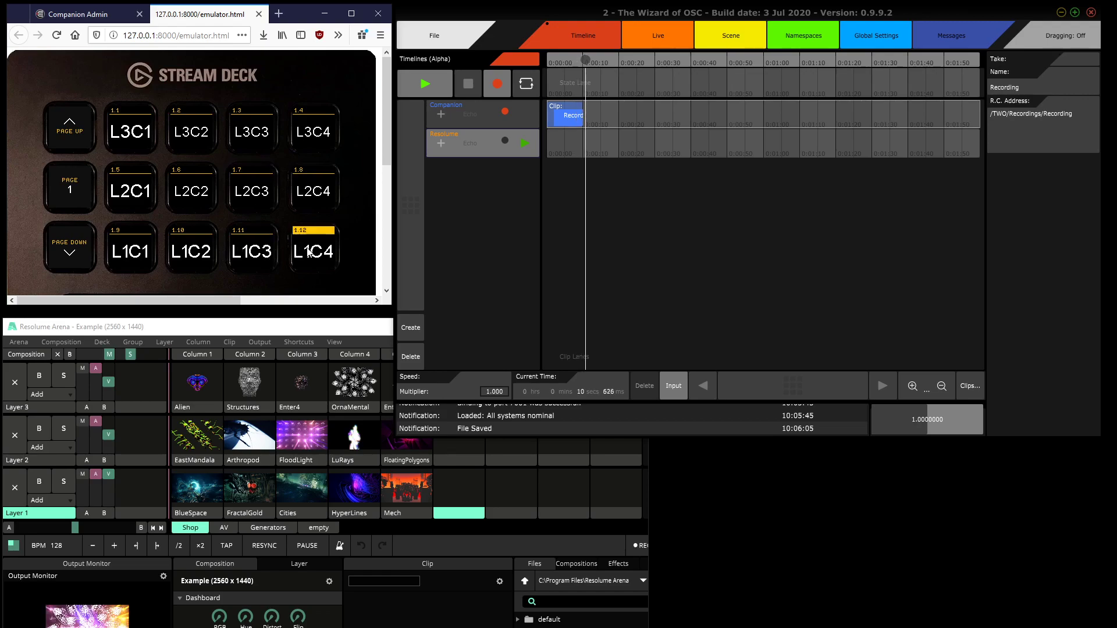
{"action": "left_click", "coordinate": [130, 257]}
{"action": "left_click", "coordinate": [130, 203]}
{"action": "left_click", "coordinate": [175, 203]}
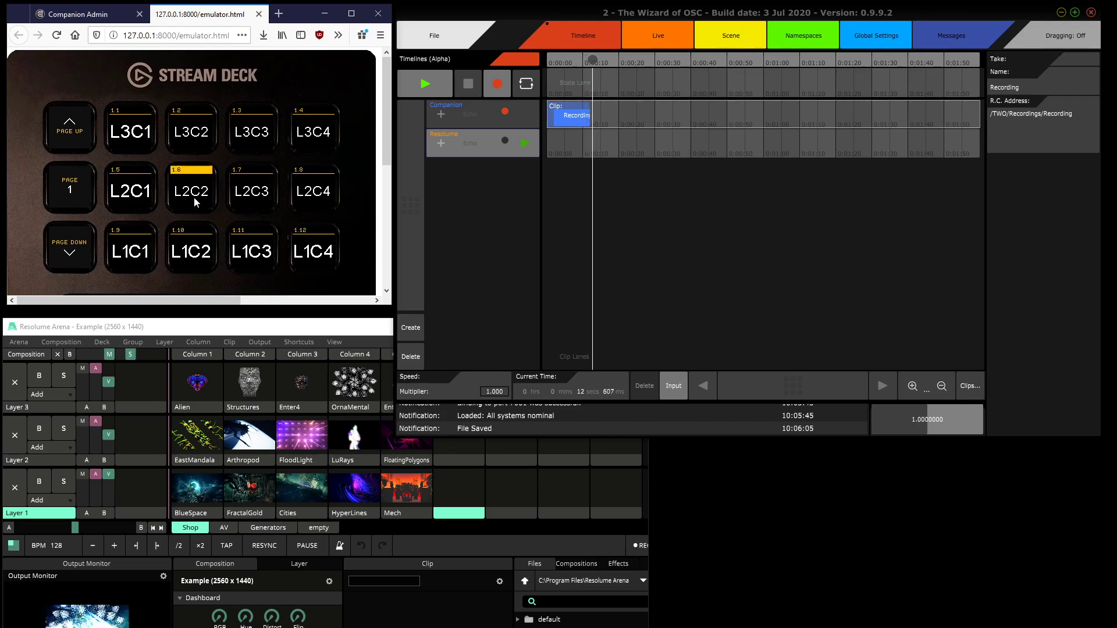
{"action": "left_click", "coordinate": [204, 137]}
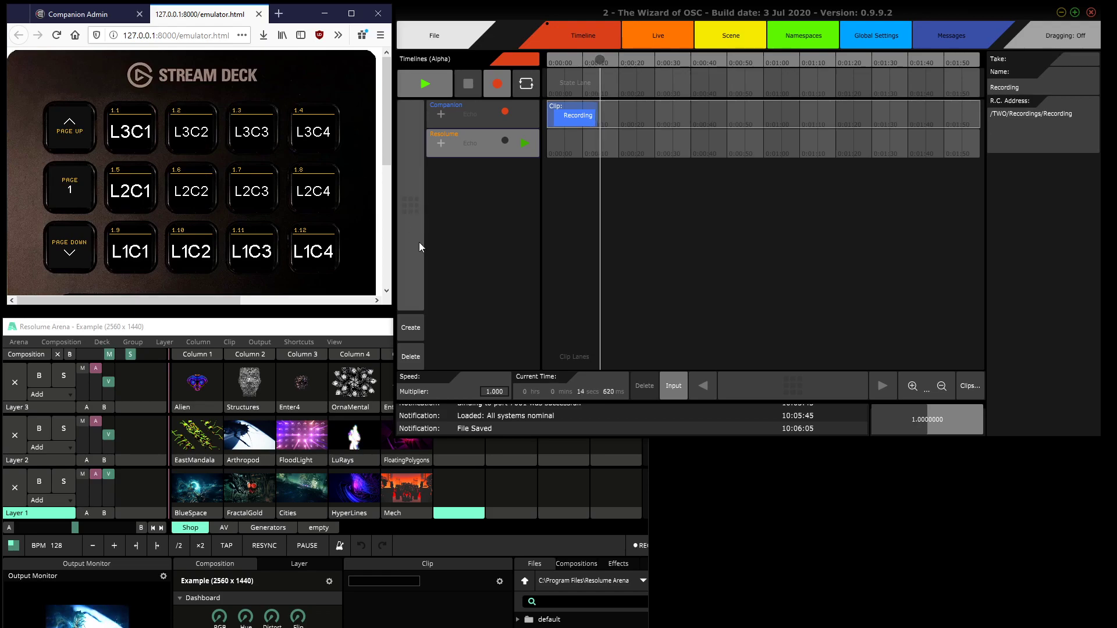
{"action": "left_click", "coordinate": [467, 85]}
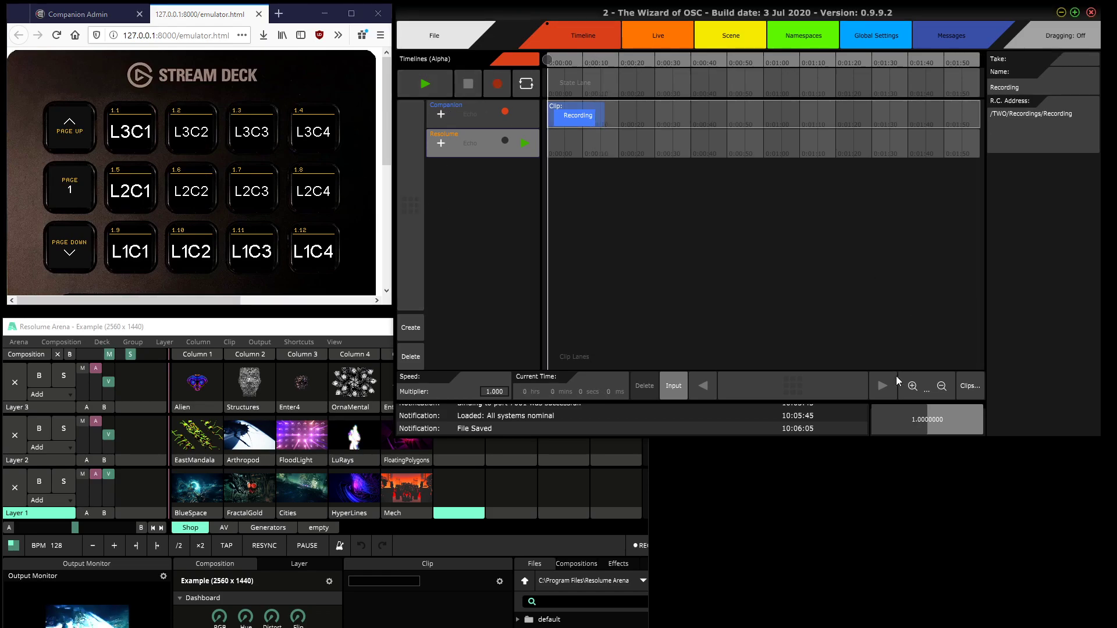
{"action": "left_click", "coordinate": [908, 386]}
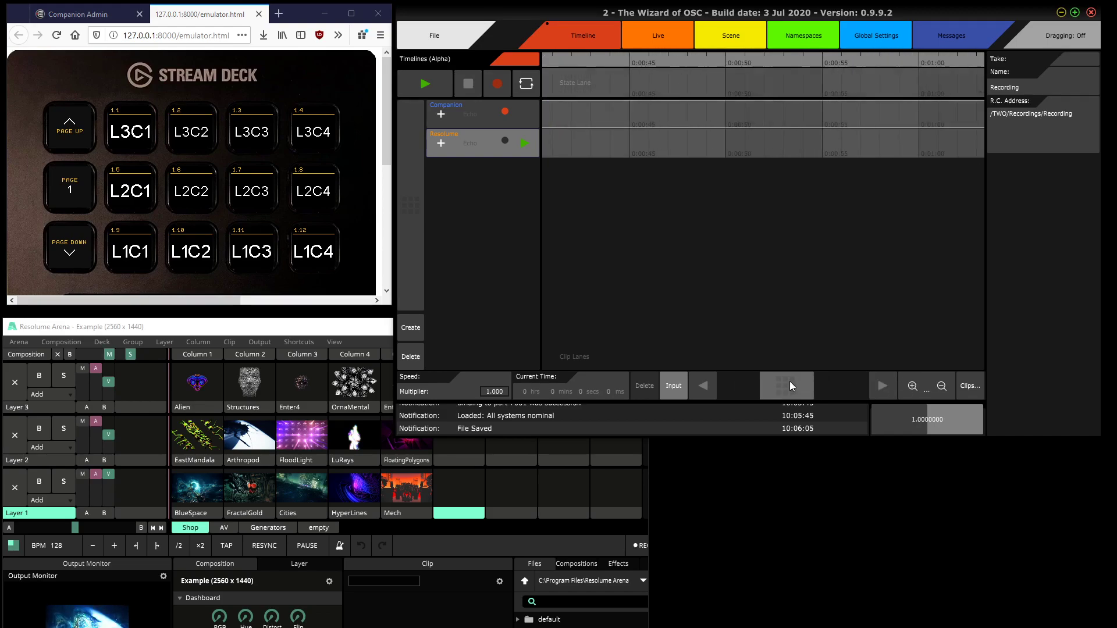
{"action": "left_click_drag", "start_coordinate": [791, 385], "coordinate": [594, 365]}
- Add a Companion editing lane for /composition/layers/1/clips/1/connect
{"action": "left_click", "coordinate": [440, 115]}
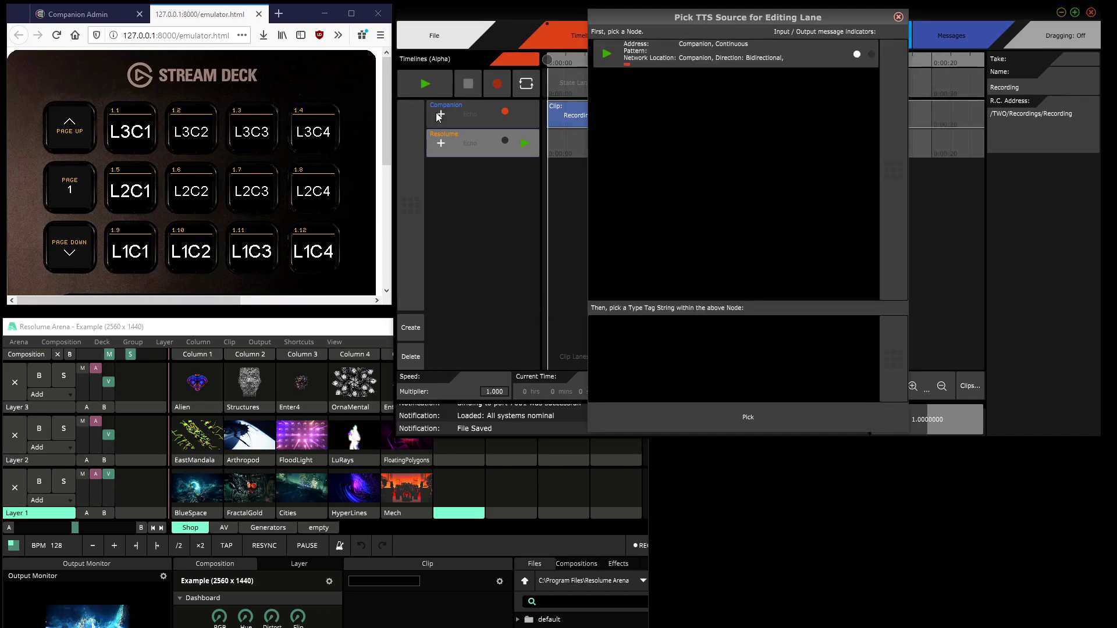
{"action": "left_click", "coordinate": [607, 54]}
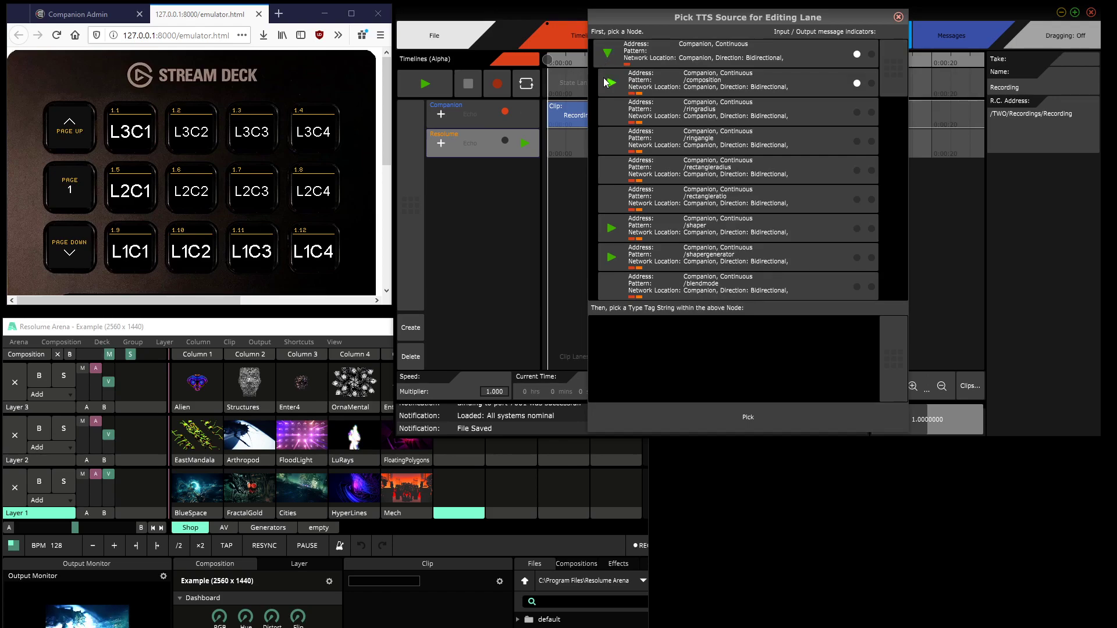
{"action": "left_click", "coordinate": [608, 83]}
{"action": "left_click", "coordinate": [618, 112]}
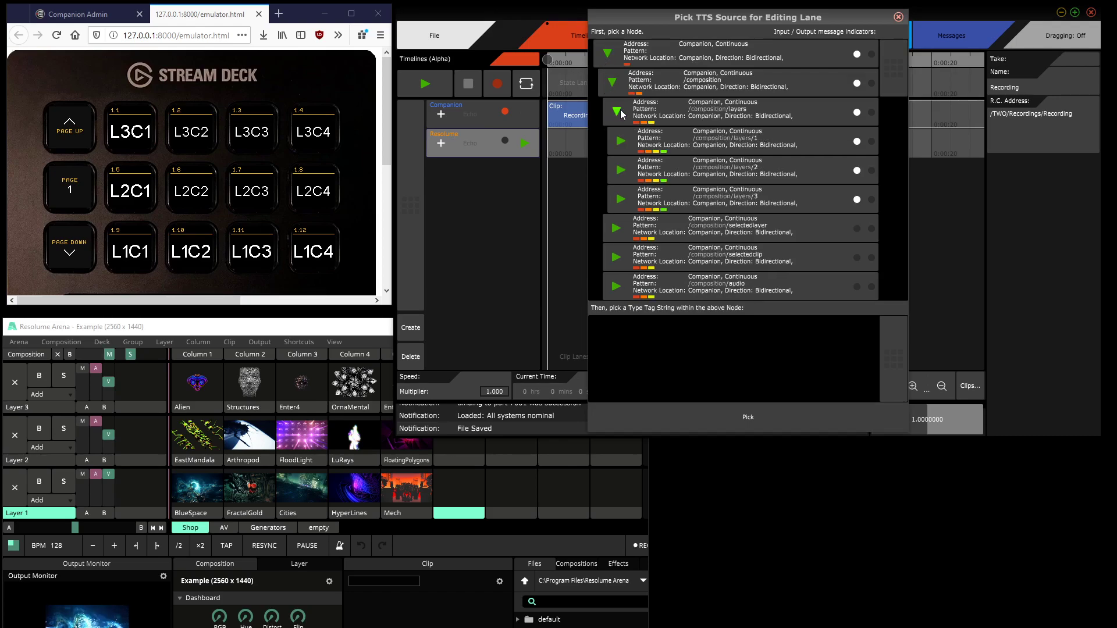
{"action": "left_click", "coordinate": [622, 142]}
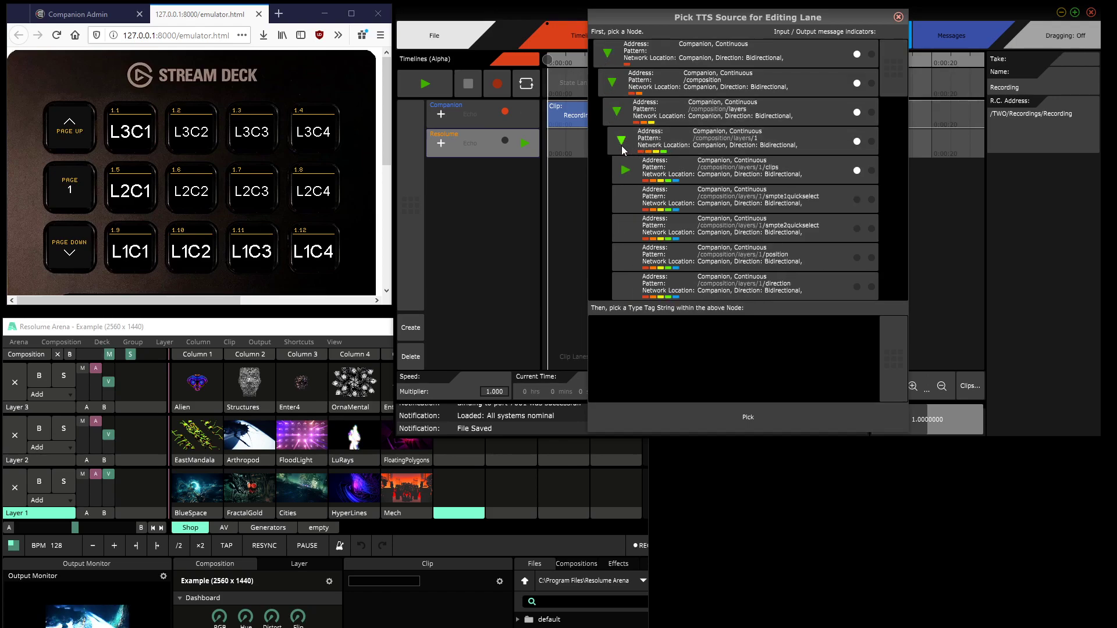
{"action": "left_click", "coordinate": [626, 170]}
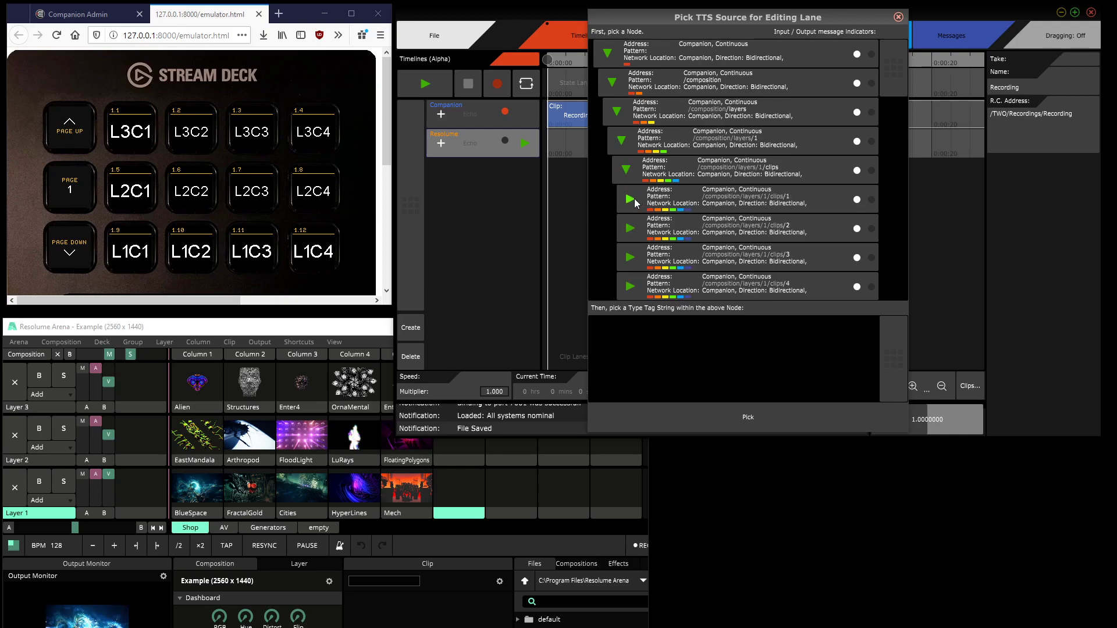
{"action": "left_click", "coordinate": [634, 198]}
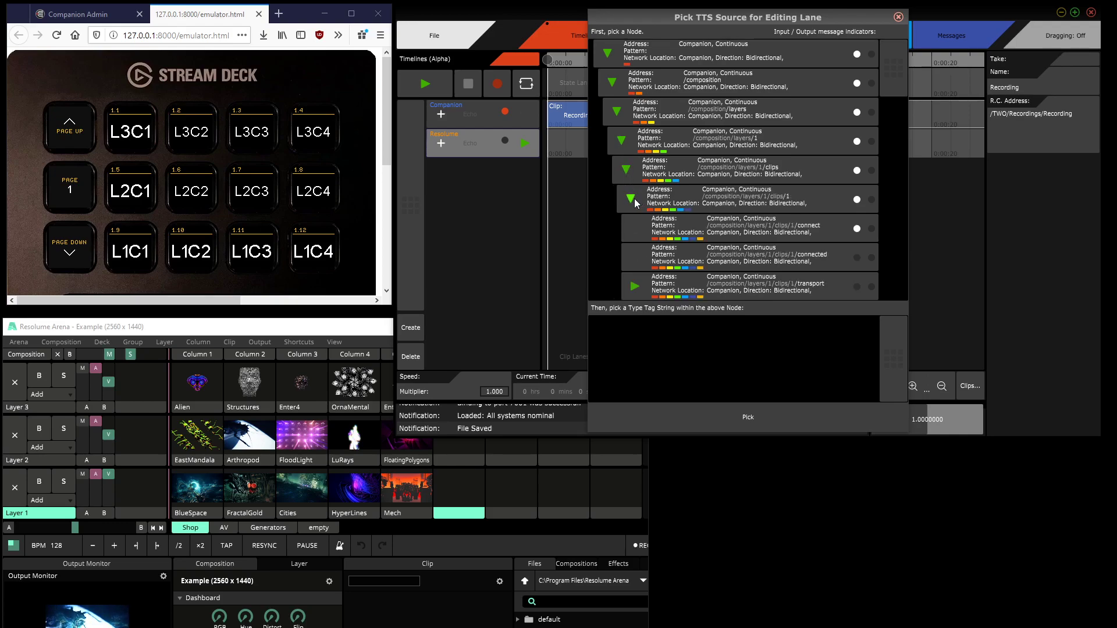
{"action": "left_click", "coordinate": [699, 218]}
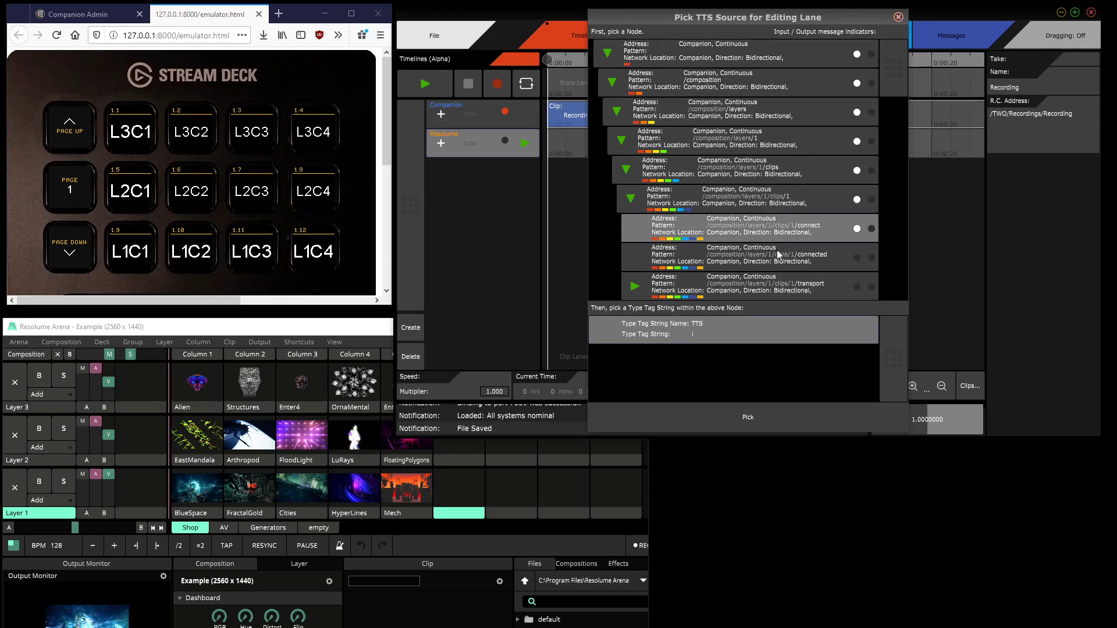
{"action": "left_click", "coordinate": [781, 413]}
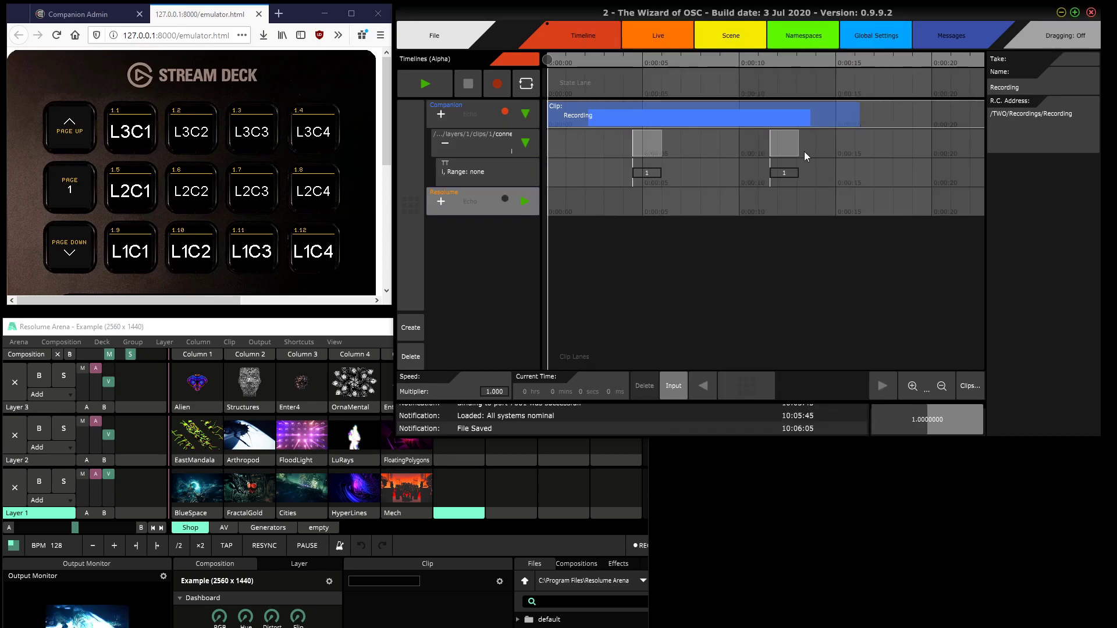
- Add a second Companion editing lane for /composition/layers/2/clips/1/connect
{"action": "left_click", "coordinate": [440, 114]}
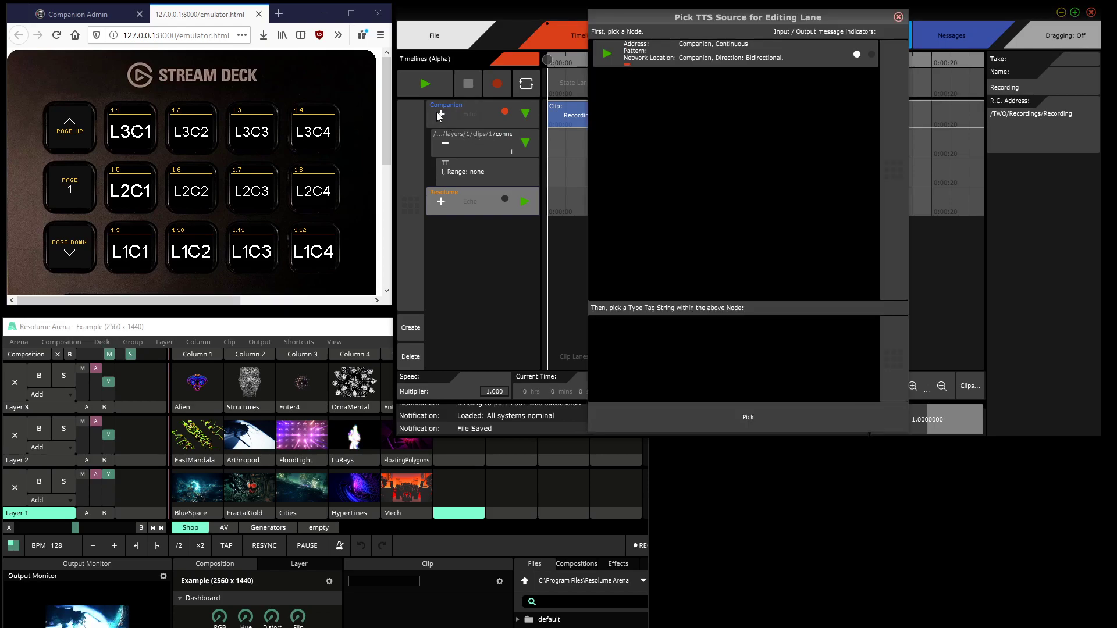
{"action": "left_click", "coordinate": [607, 54]}
{"action": "left_click", "coordinate": [611, 83]}
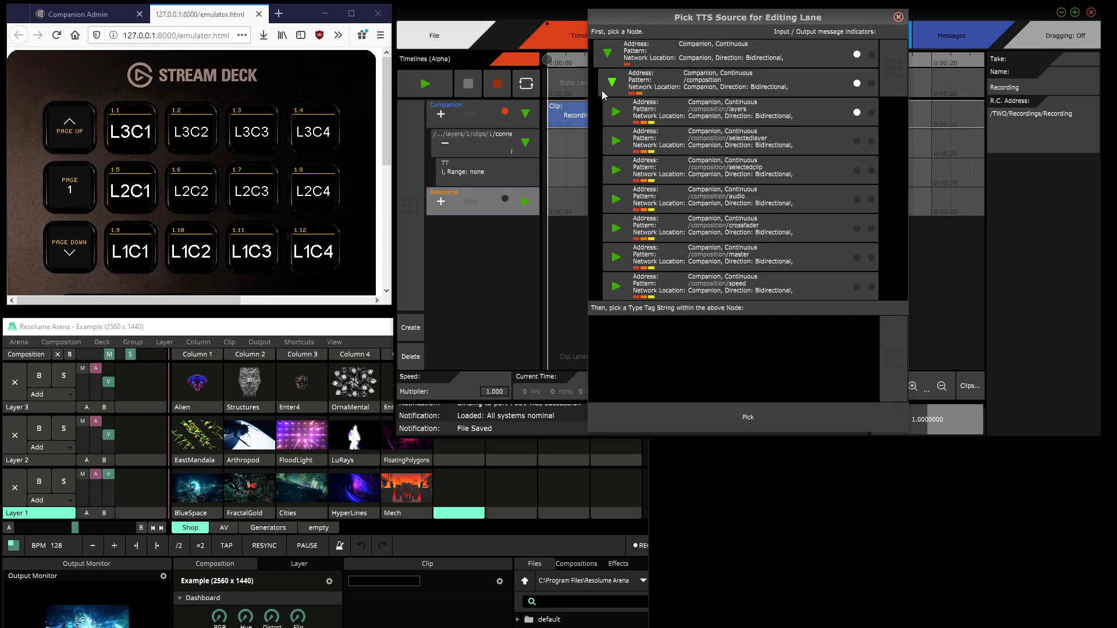
{"action": "left_click", "coordinate": [616, 114]}
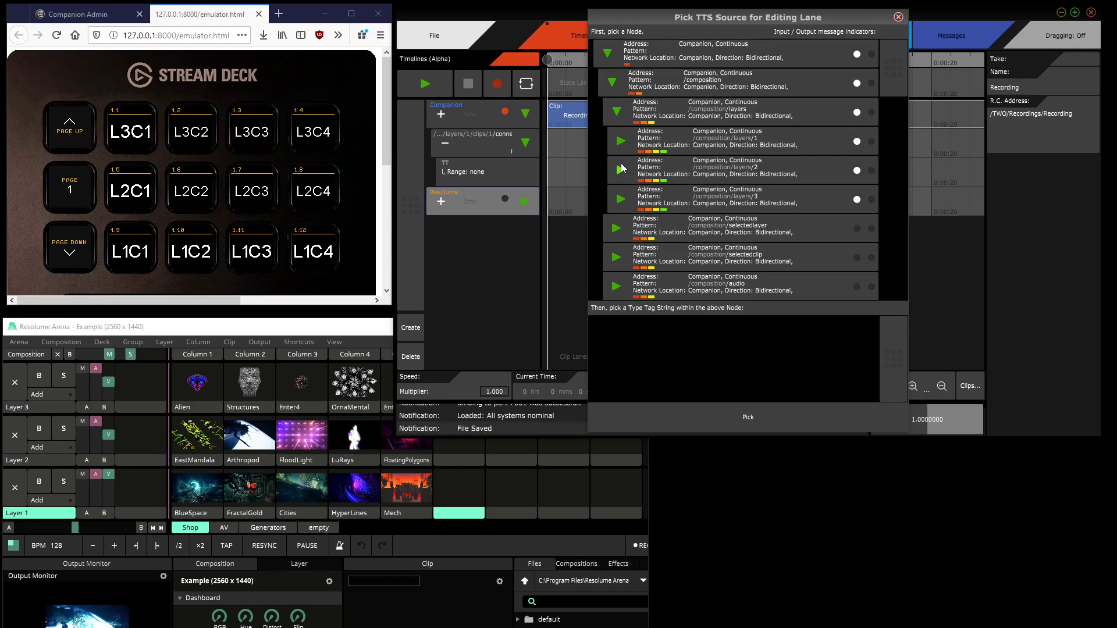
{"action": "left_click", "coordinate": [621, 170]}
{"action": "left_click", "coordinate": [625, 199]}
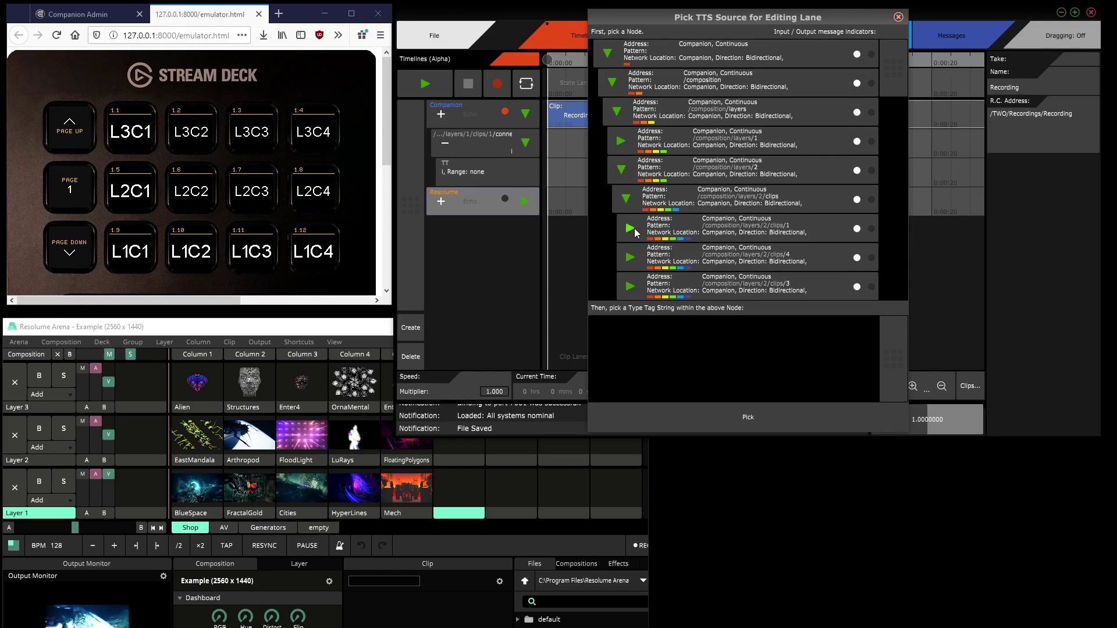
{"action": "left_click", "coordinate": [632, 228]}
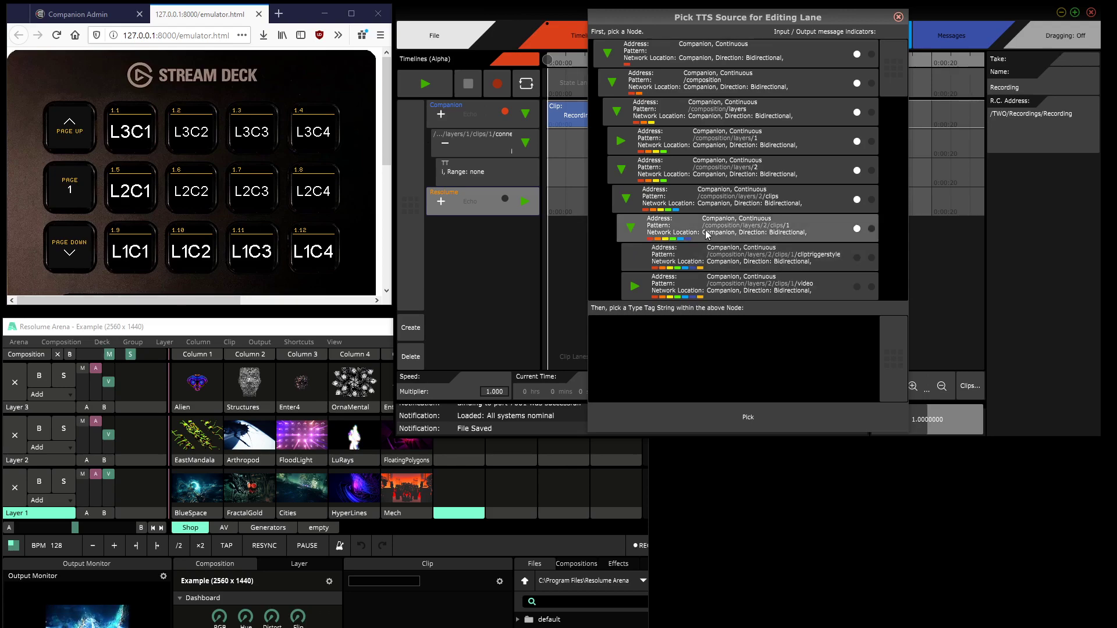
{"action": "scroll", "coordinate": [710, 232], "scroll_direction": "down", "scroll_amount": 3}
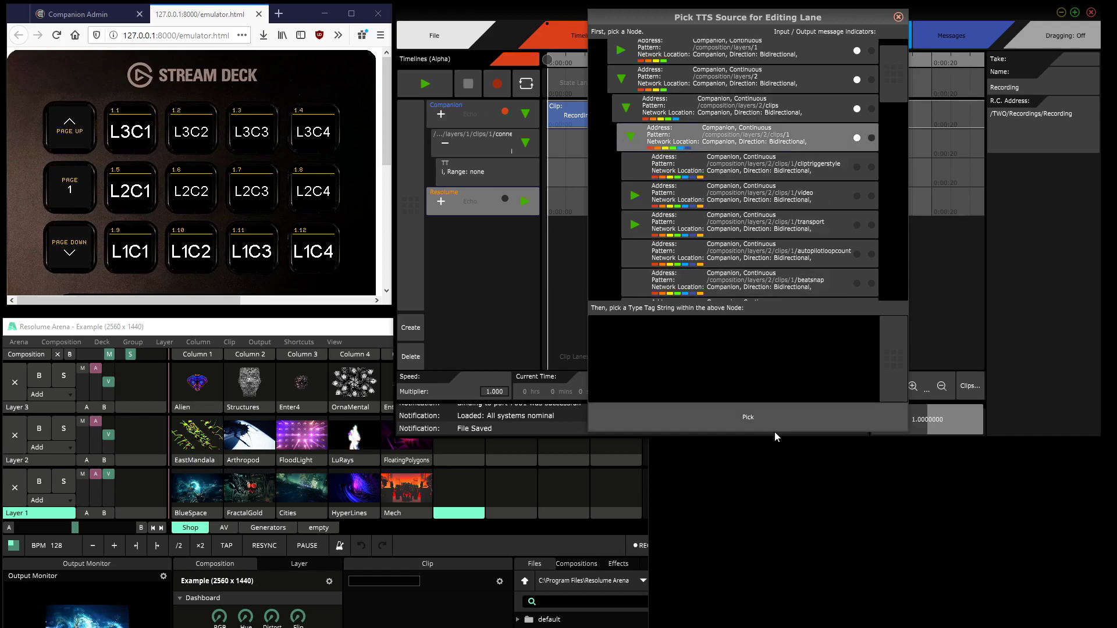
{"action": "scroll", "coordinate": [786, 203], "scroll_direction": "down", "scroll_amount": 4}
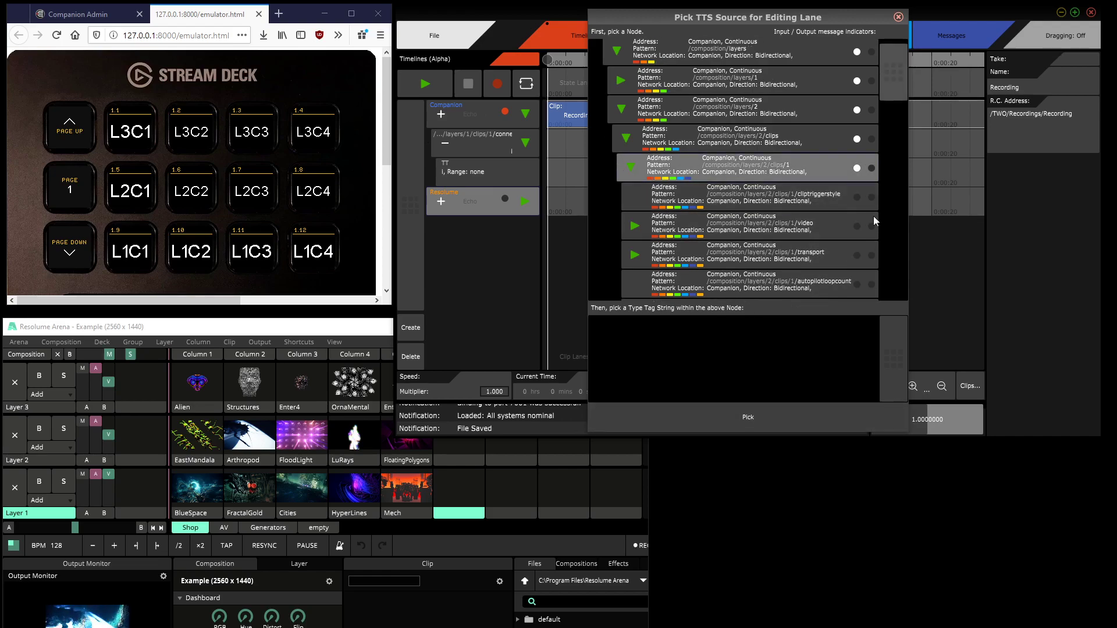
{"action": "scroll", "coordinate": [748, 260], "scroll_direction": "down", "scroll_amount": 4}
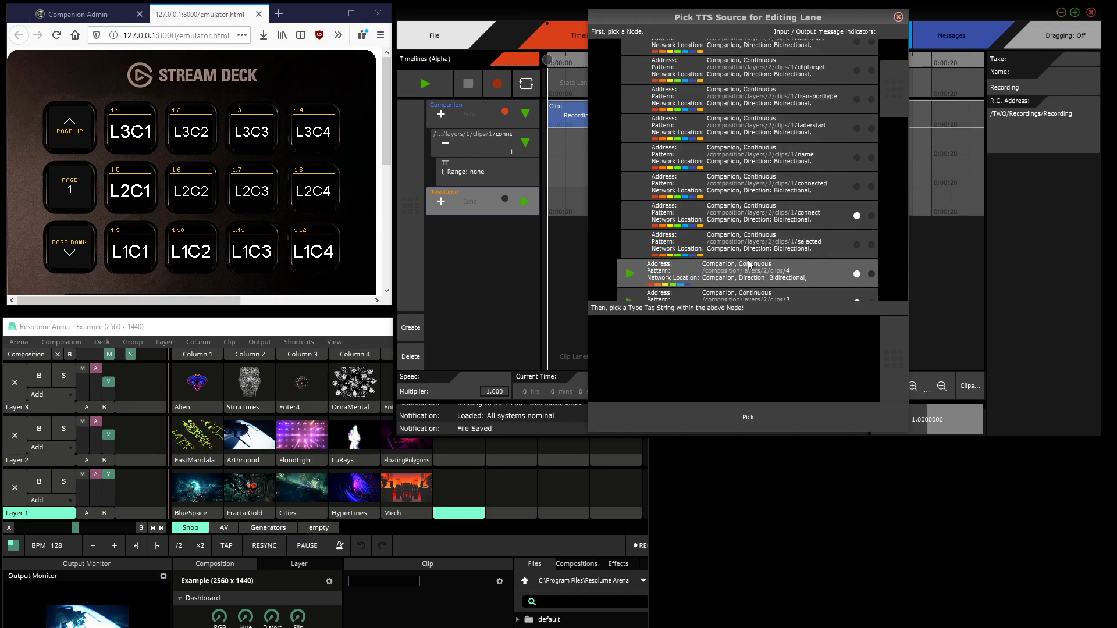
{"action": "left_click", "coordinate": [757, 220]}
{"action": "left_click", "coordinate": [780, 417]}
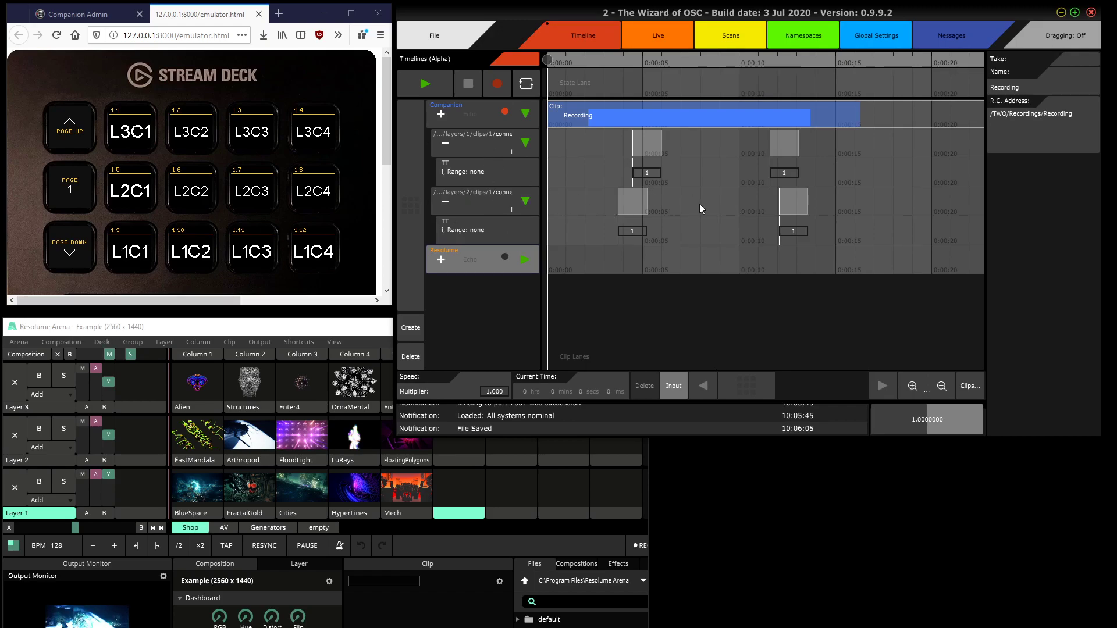
- Move the first layer-2 keyframe to about 2 s, add another near 7 s, and play the timeline
{"action": "left_click_drag", "start_coordinate": [624, 198], "coordinate": [590, 197]}
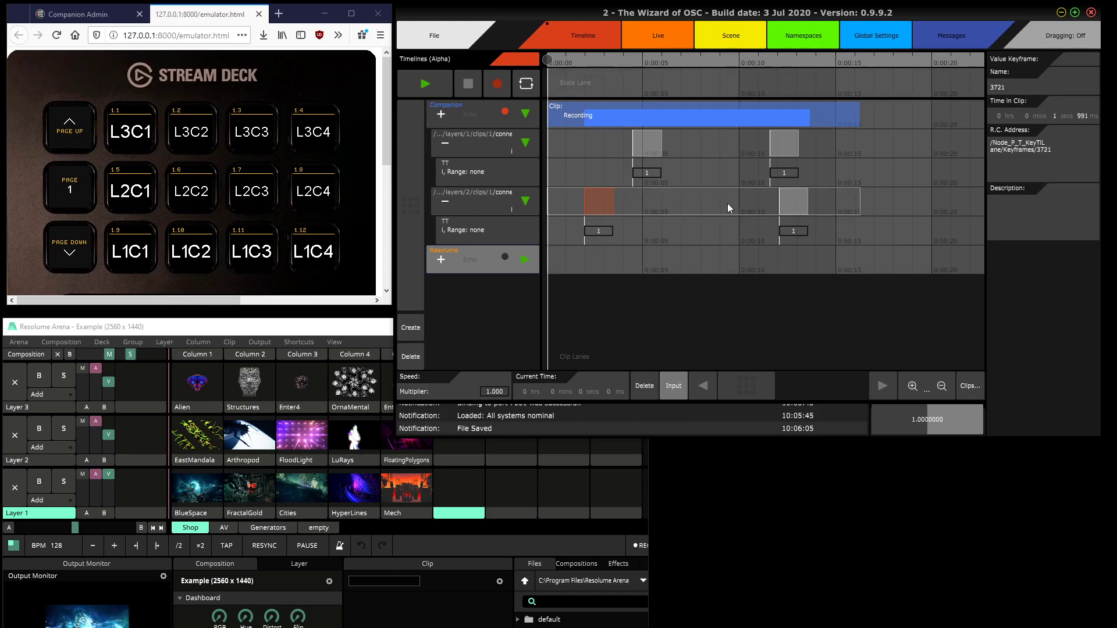
{"action": "double_click", "coordinate": [724, 203]}
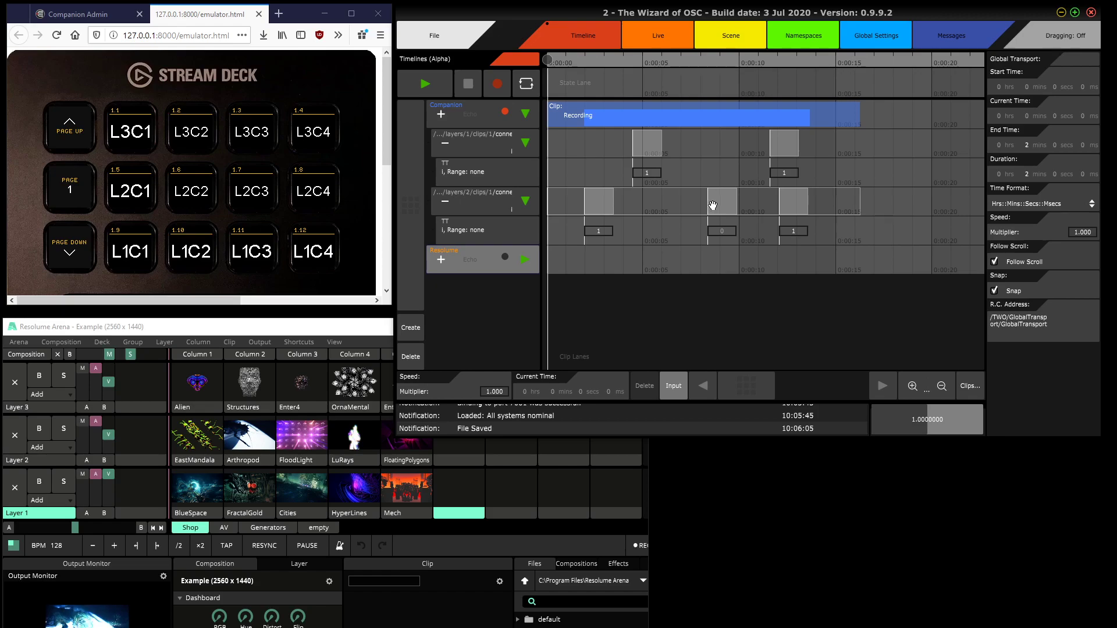
{"action": "left_click_drag", "start_coordinate": [711, 199], "coordinate": [696, 234]}
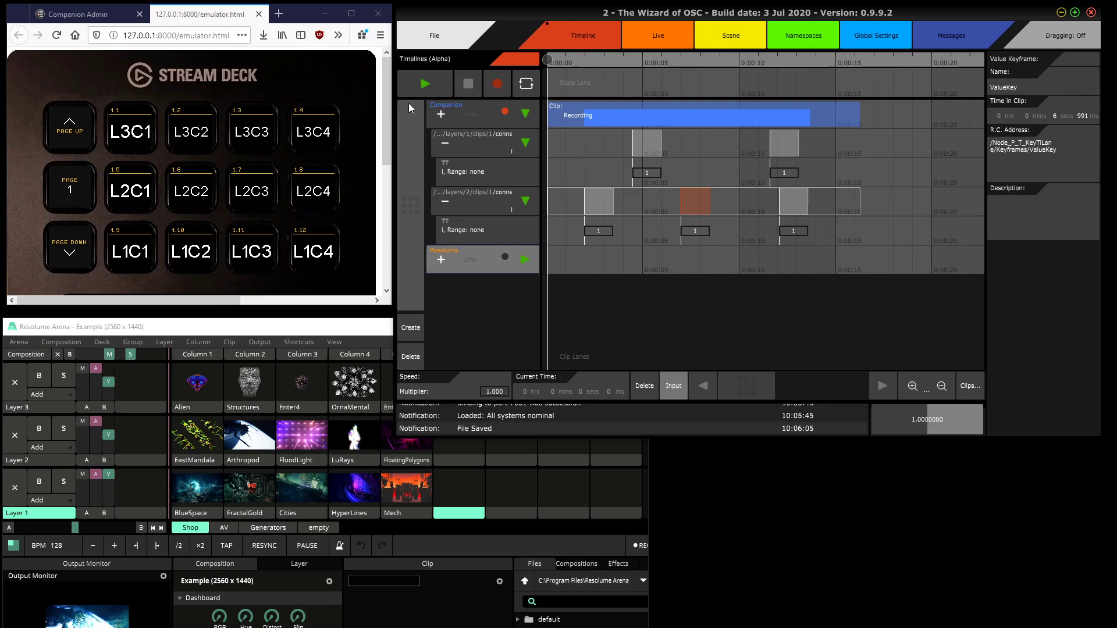
{"action": "left_click", "coordinate": [419, 89]}
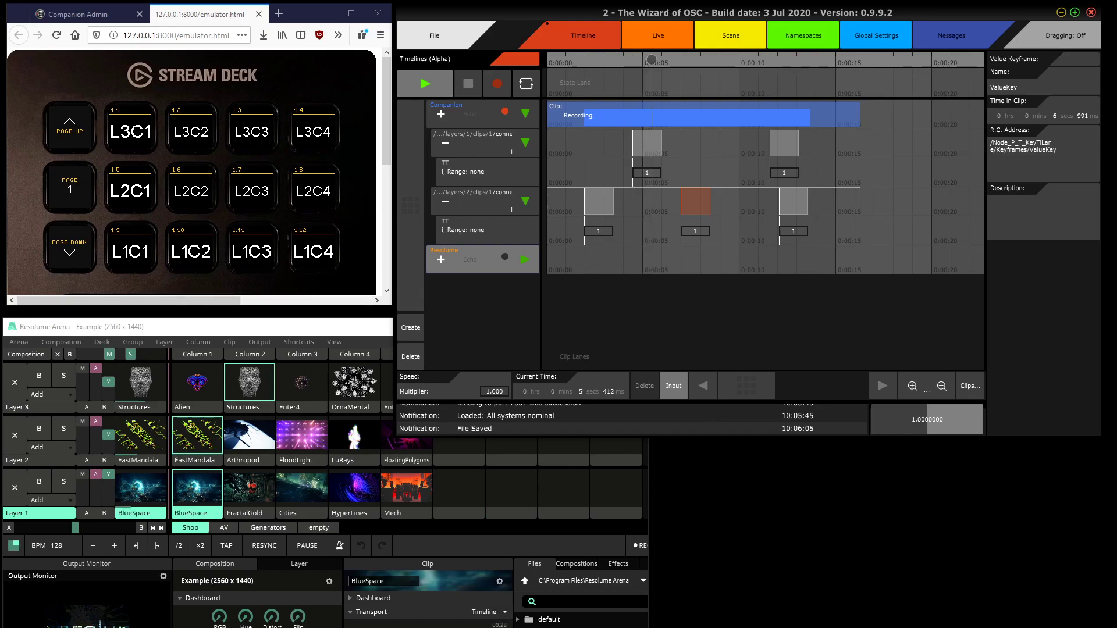
- Switch Resolume layer 1 to Cities with key L1C4, stop playback, and open the recorded clips list
{"action": "left_click", "coordinate": [312, 247]}
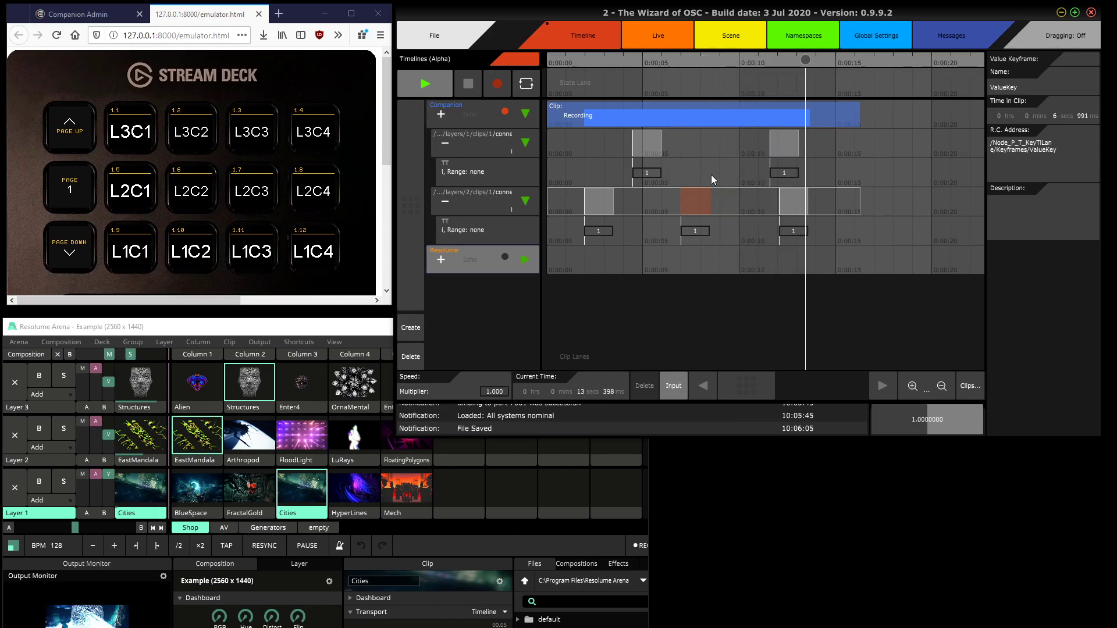
{"action": "left_click", "coordinate": [465, 83]}
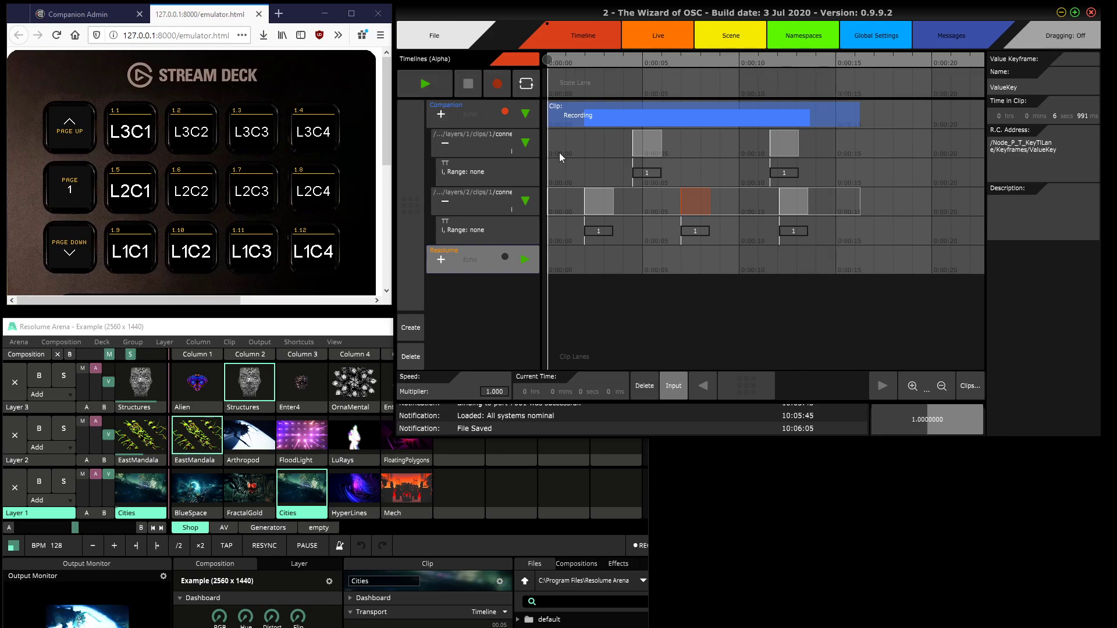
{"action": "left_click", "coordinate": [970, 386]}
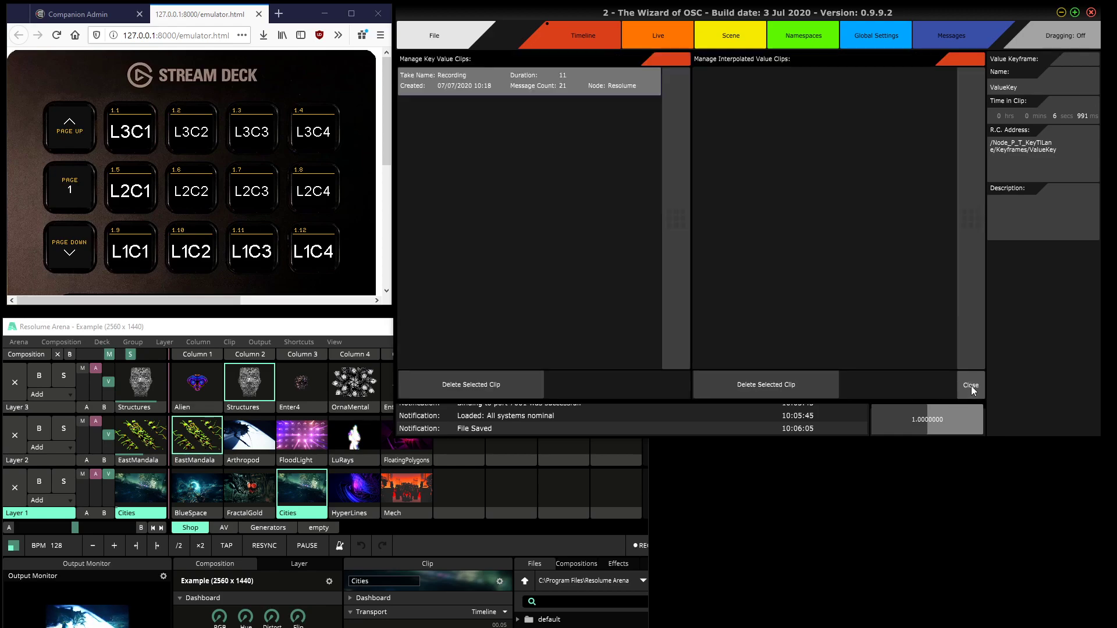
- Select the Recording take and move the layer-1 connect keyframe earlier to about 3 seconds
{"action": "left_click", "coordinate": [476, 93]}
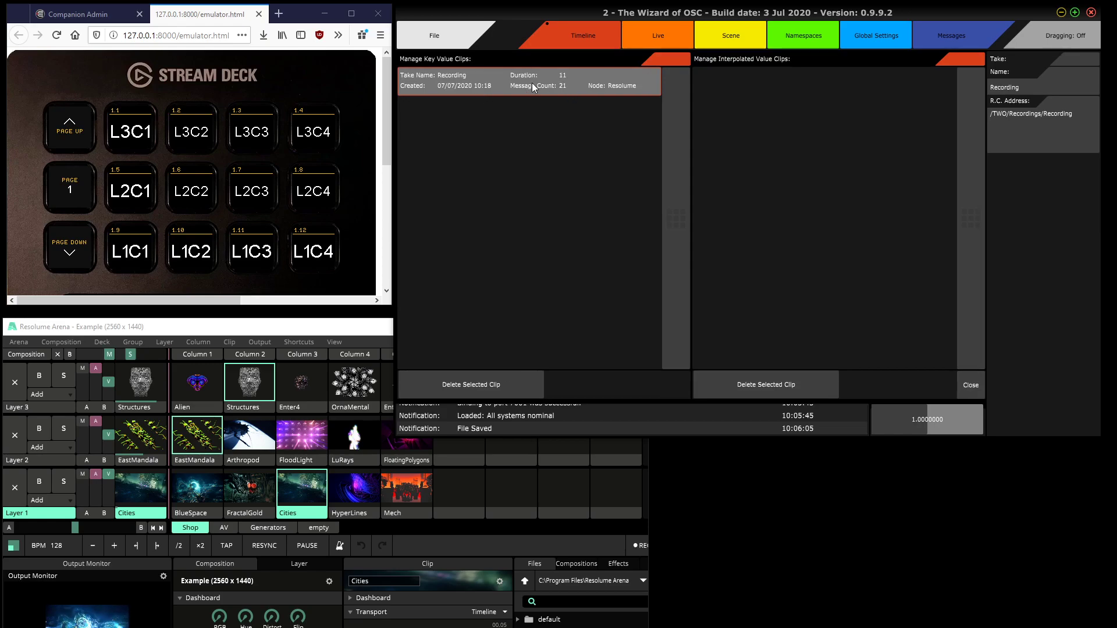
{"action": "left_click", "coordinate": [979, 388]}
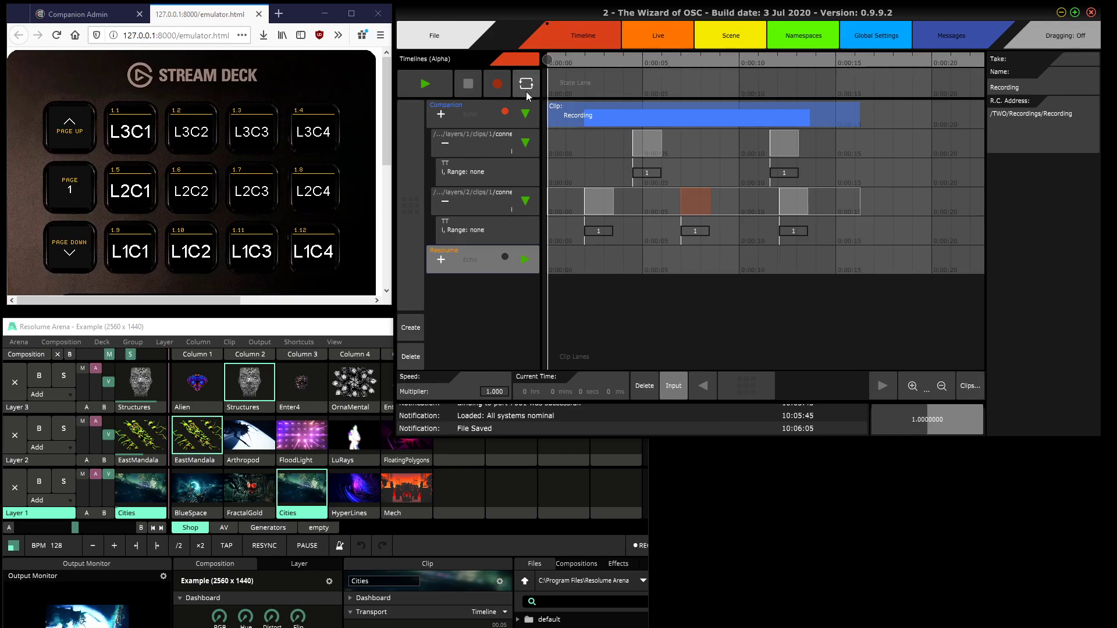
{"action": "left_click", "coordinate": [591, 119]}
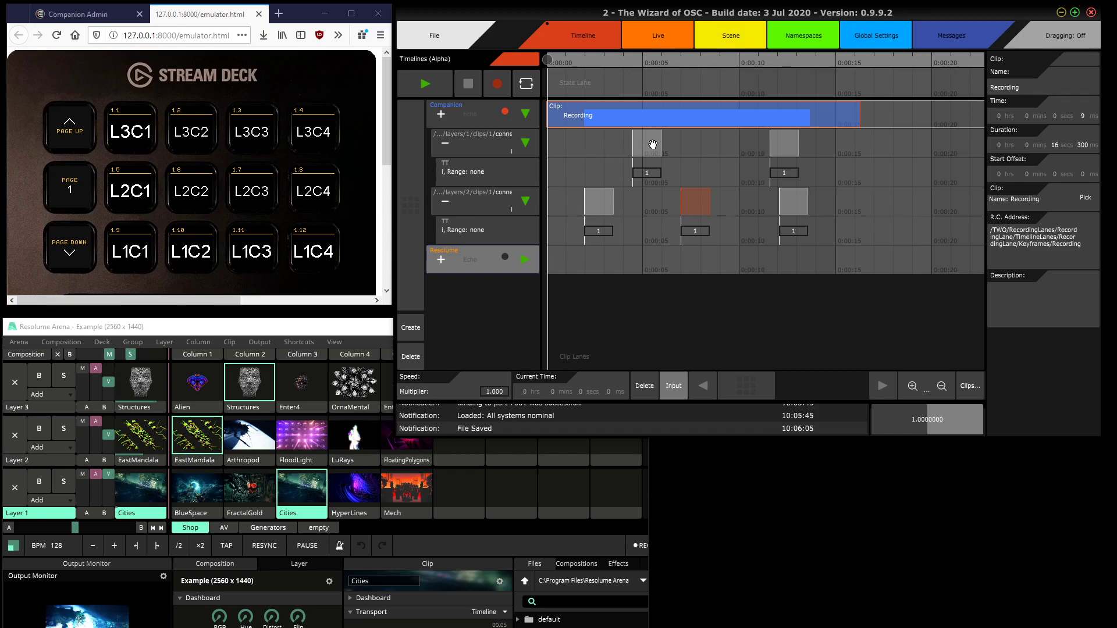
{"action": "mouse_move", "coordinate": [640, 142]}
{"action": "left_mouse_down"}
{"action": "mouse_move", "coordinate": [621, 143]}
{"action": "mouse_move", "coordinate": [640, 143]}
{"action": "left_mouse_up"}
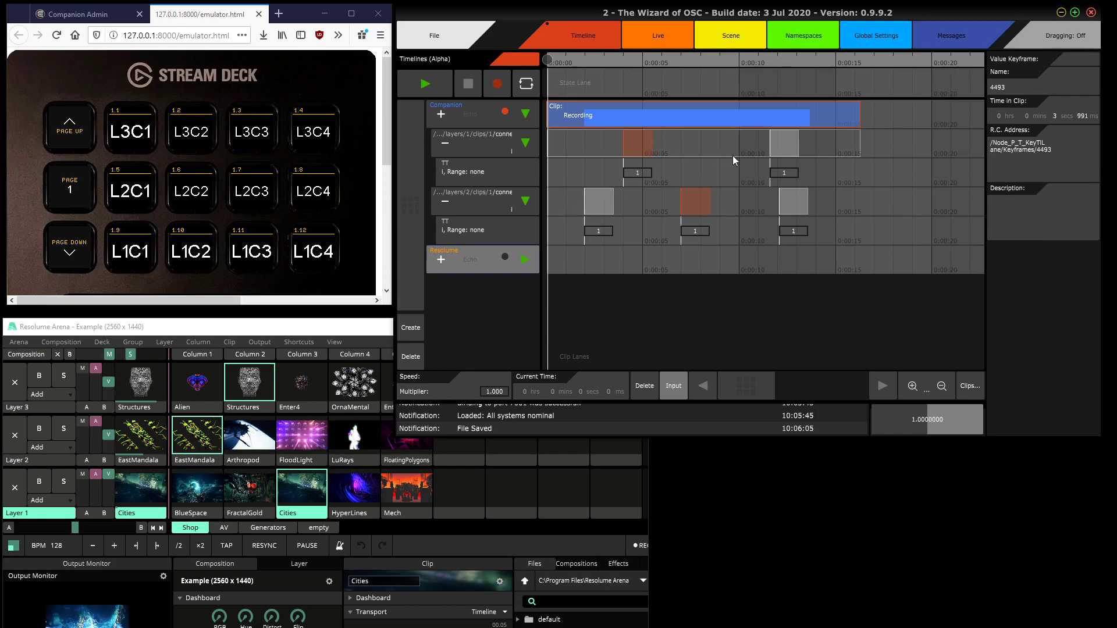
- Remove the layers/1 and layers/2 connect editing lanes from the timeline
{"action": "left_click", "coordinate": [445, 143]}
{"action": "left_click", "coordinate": [440, 149]}
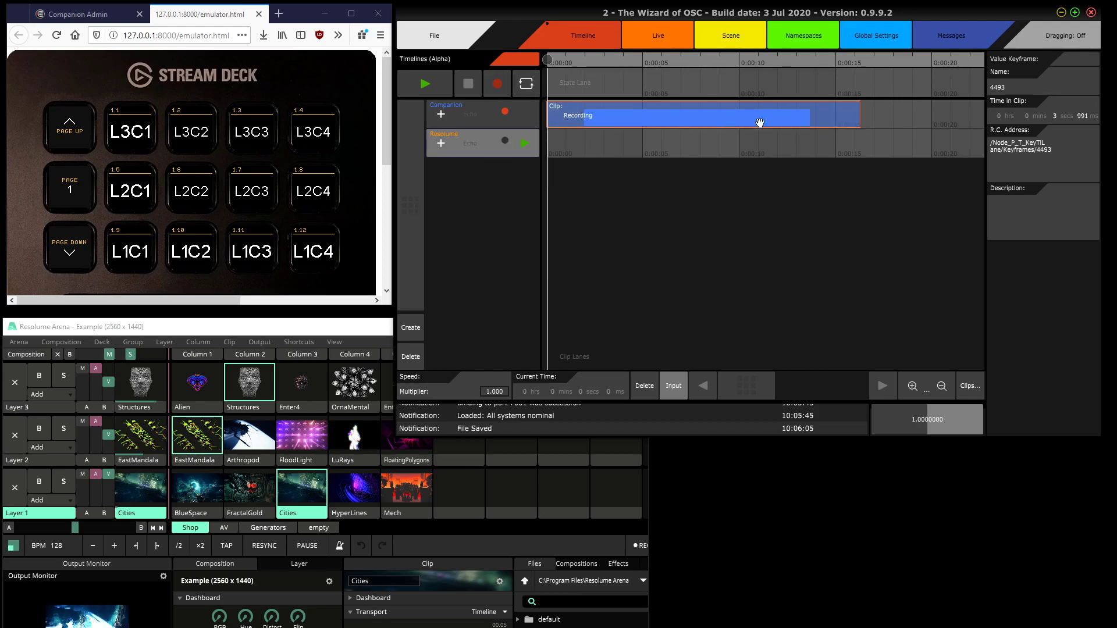
{"action": "left_click", "coordinate": [970, 384]}
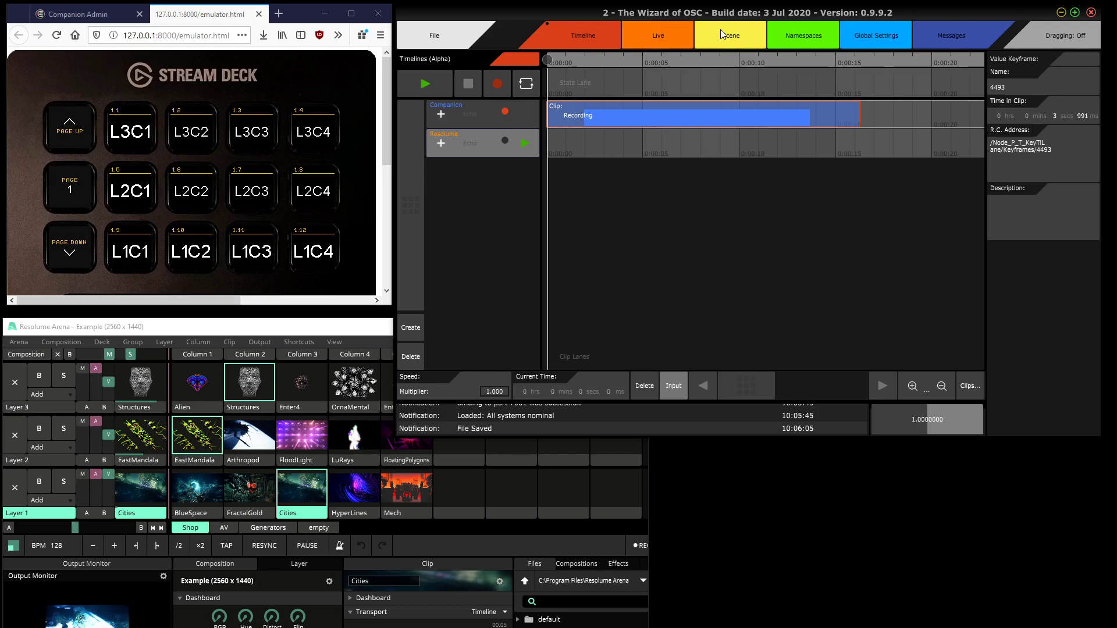
- Compare the Companion and Resolume network location settings on the Scene page
{"action": "left_click", "coordinate": [759, 31]}
{"action": "left_click", "coordinate": [886, 83]}
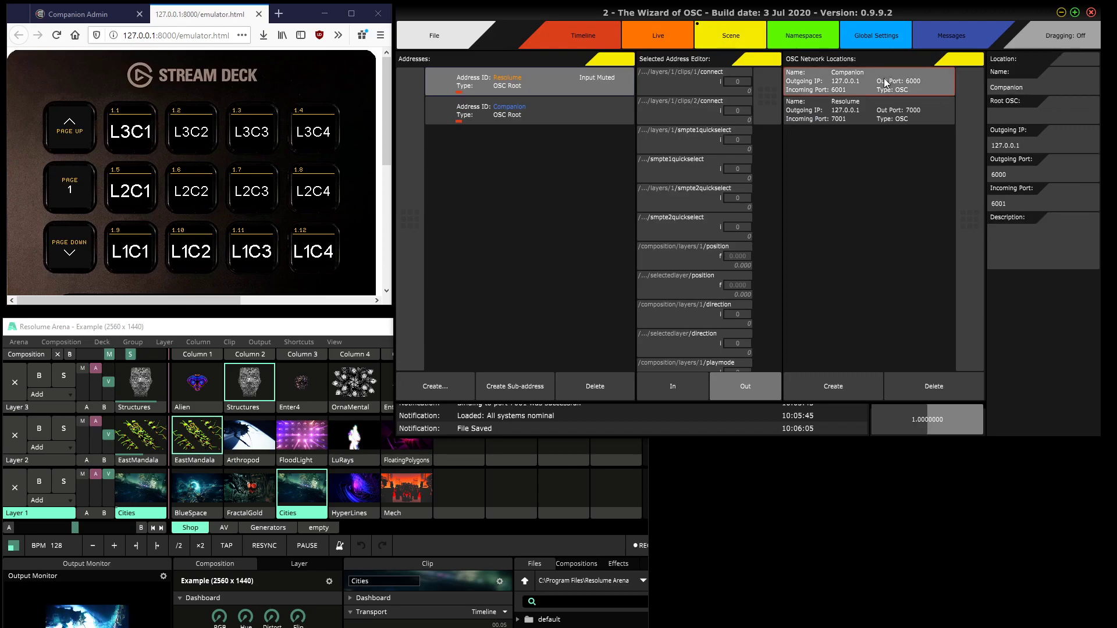
{"action": "left_click", "coordinate": [877, 118]}
{"action": "left_click", "coordinate": [866, 83]}
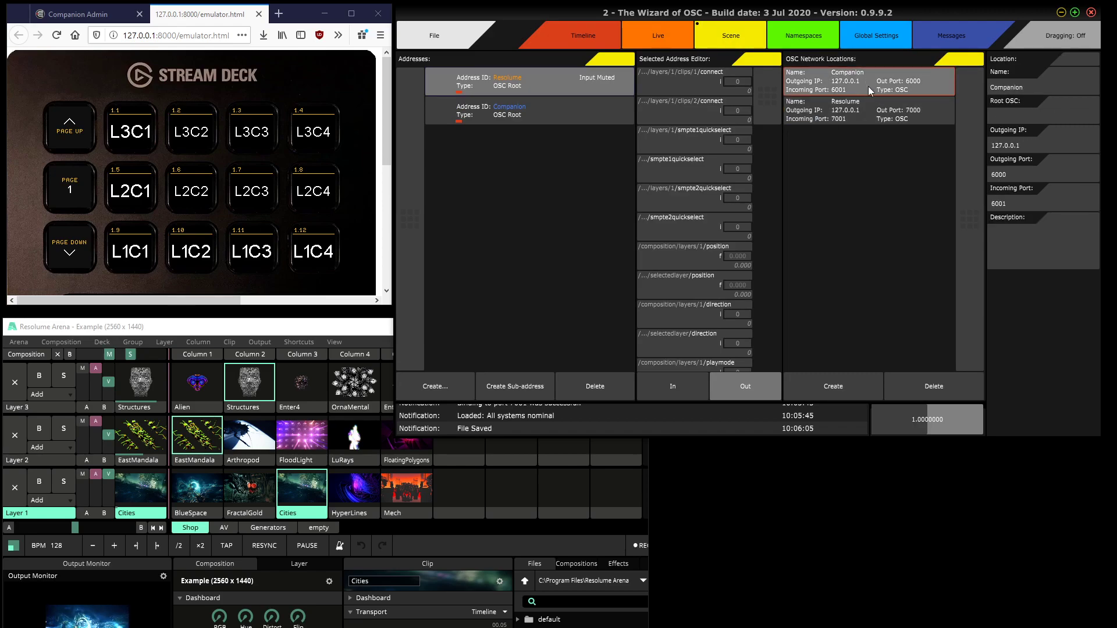
{"action": "left_click", "coordinate": [879, 111]}
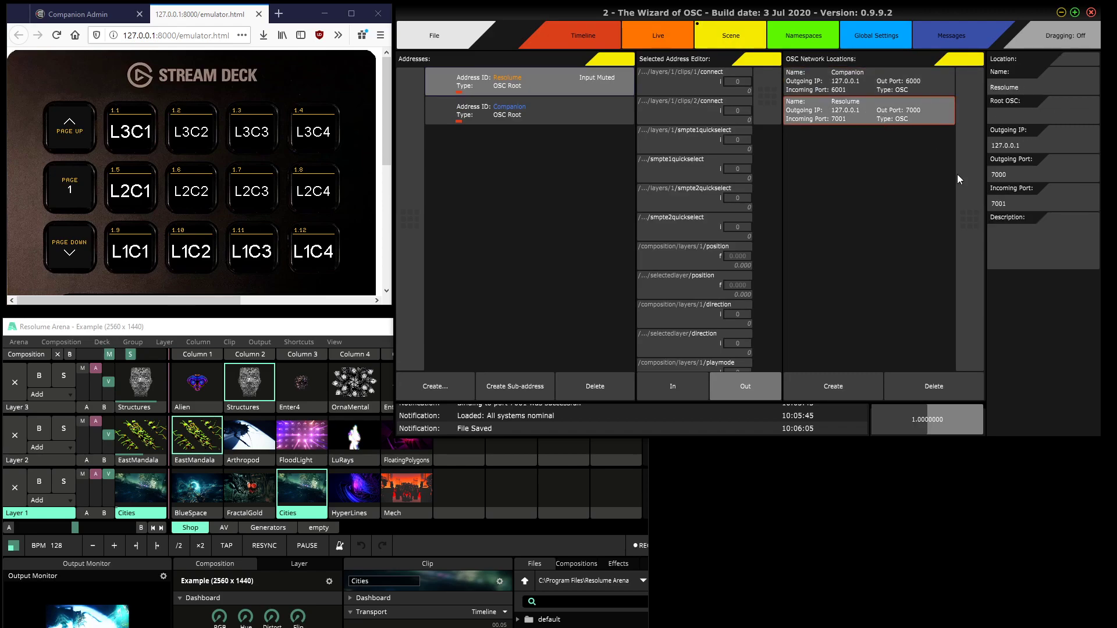
{"action": "left_click", "coordinate": [867, 80]}
{"action": "left_click", "coordinate": [887, 112]}
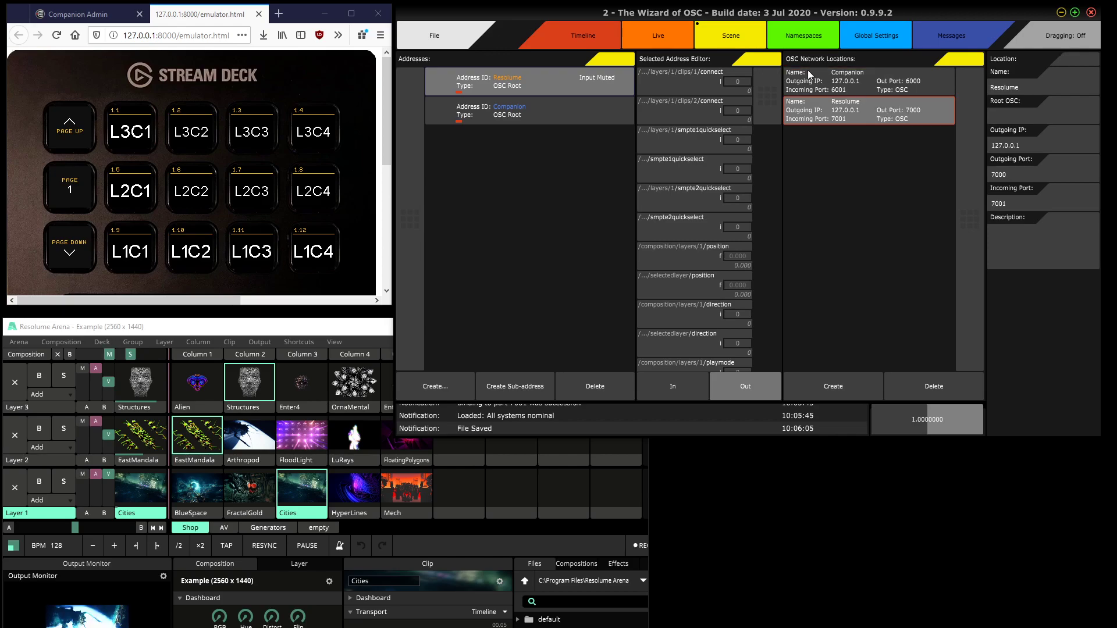
- Review the Resolume namespace patterns and turn on Build Namespace Automatically
{"action": "left_click", "coordinate": [802, 35]}
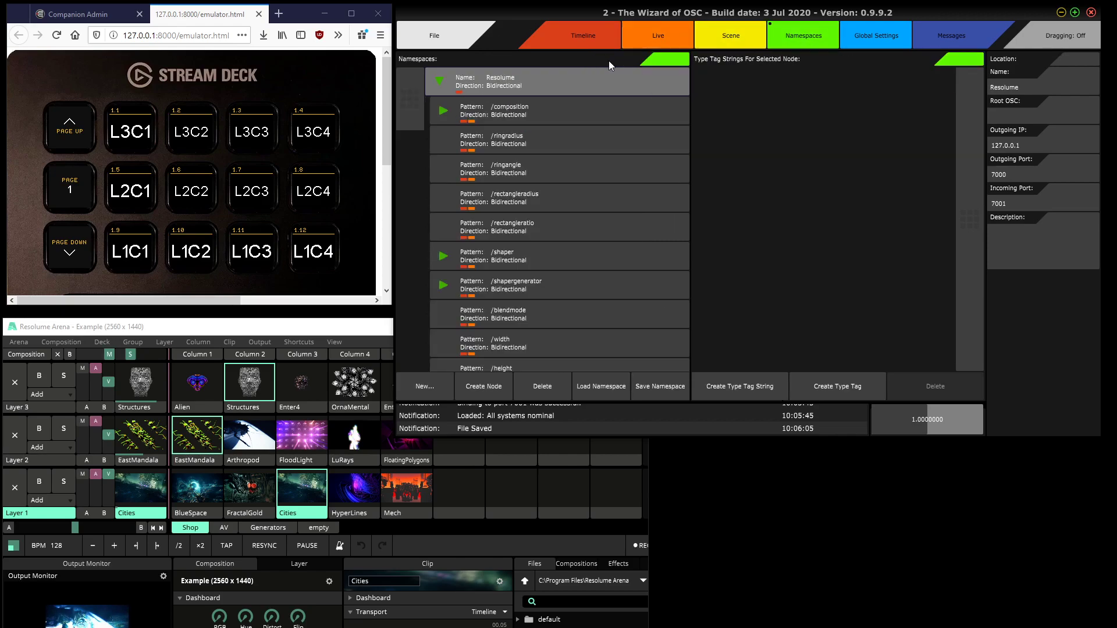
{"action": "left_click", "coordinate": [464, 82]}
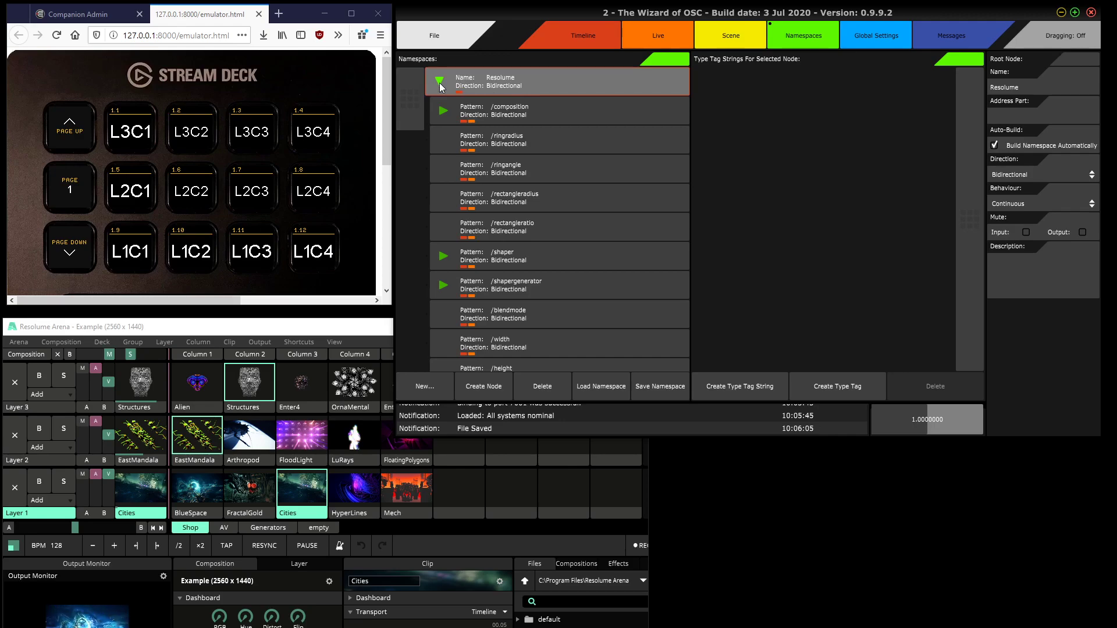
{"action": "double_click", "coordinate": [438, 82]}
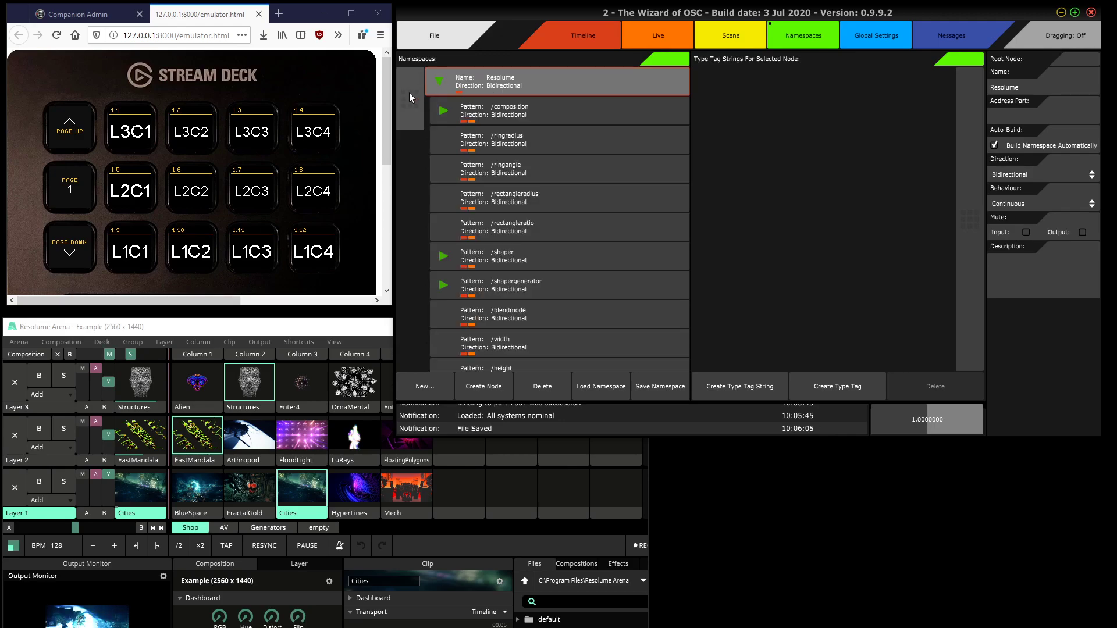
{"action": "left_click_drag", "start_coordinate": [410, 92], "coordinate": [424, 62]}
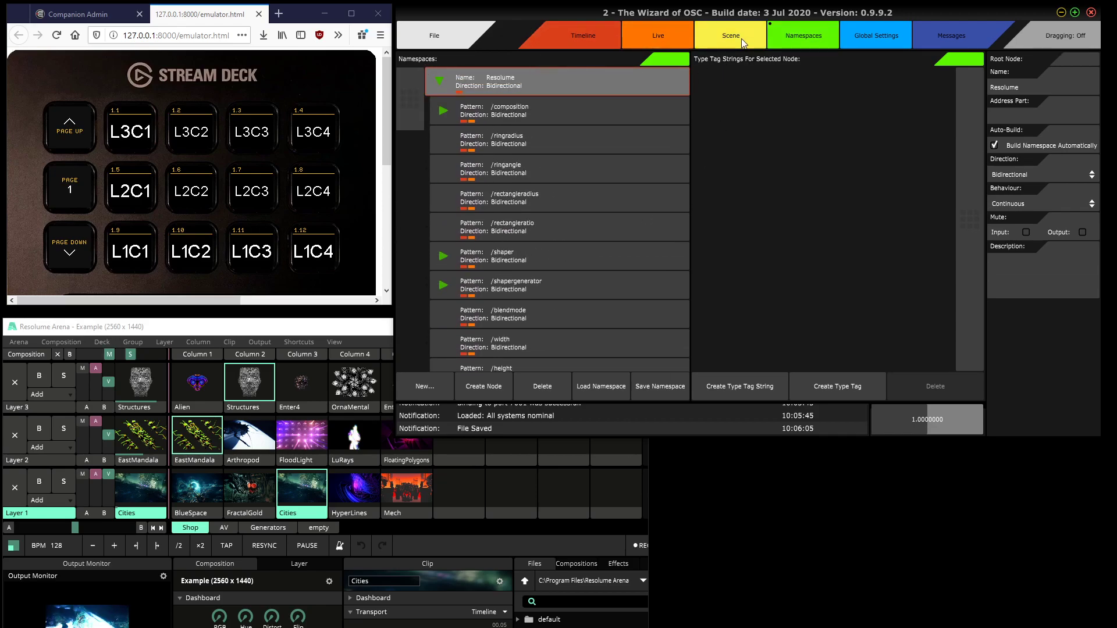
{"action": "left_click_drag", "start_coordinate": [411, 112], "coordinate": [444, 68]}
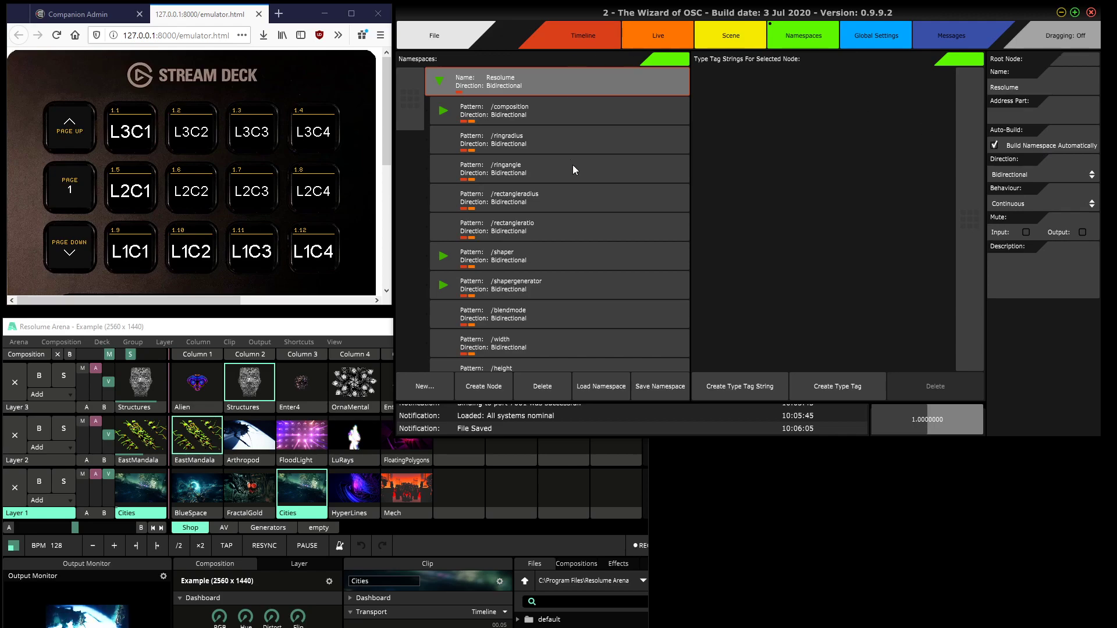
{"action": "left_click", "coordinate": [1047, 147]}
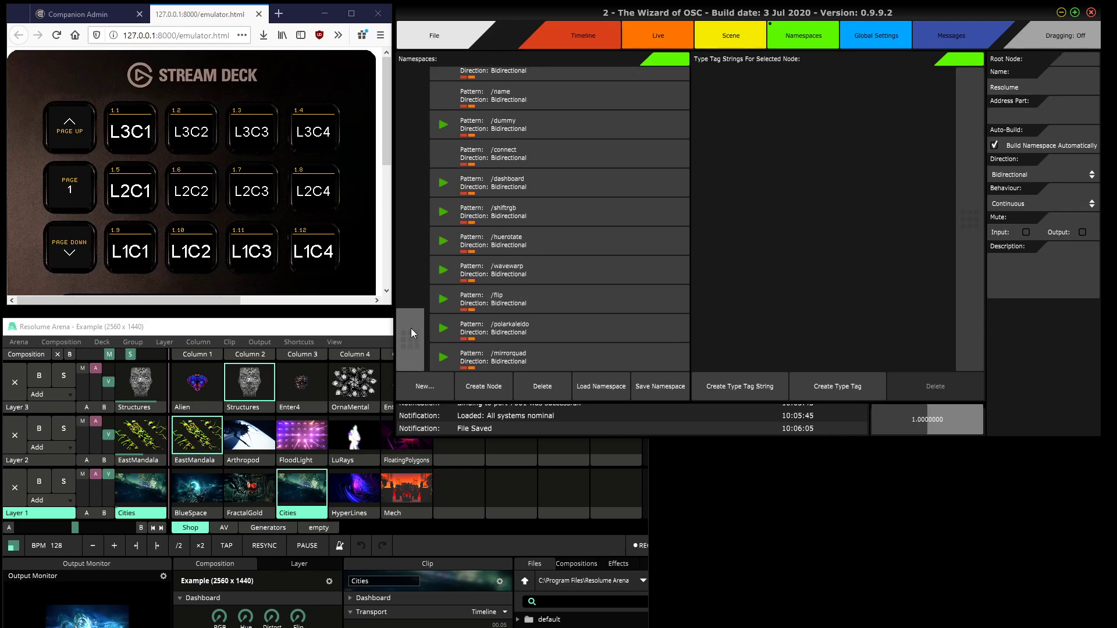
{"action": "left_click", "coordinate": [734, 32]}
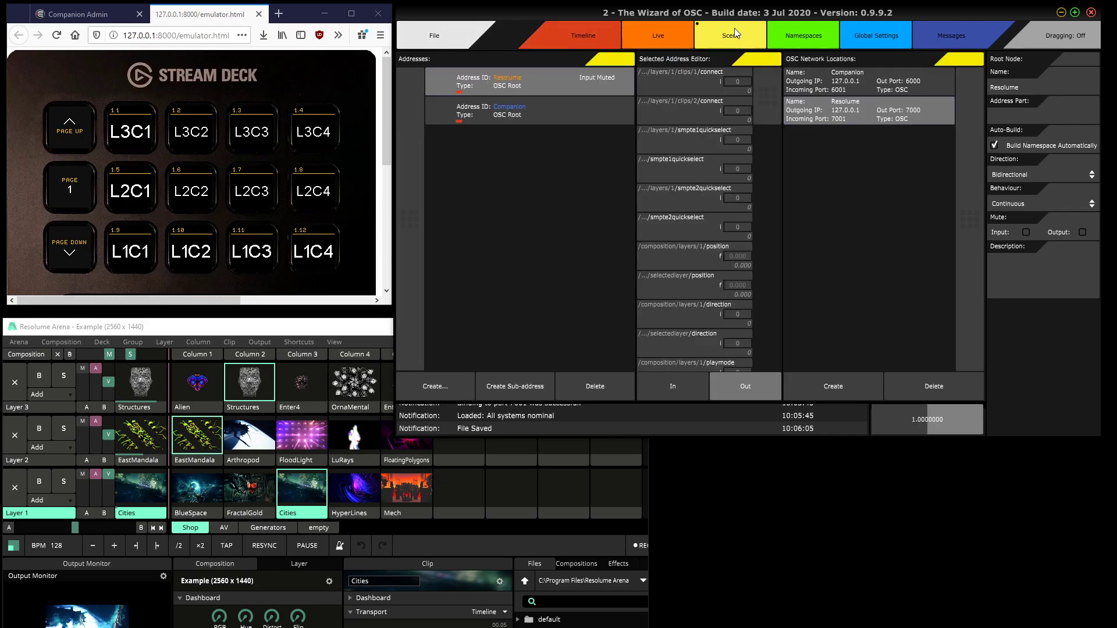
- Inspect the Resolume root address properties and check the OSC message log
{"action": "left_click", "coordinate": [504, 80]}
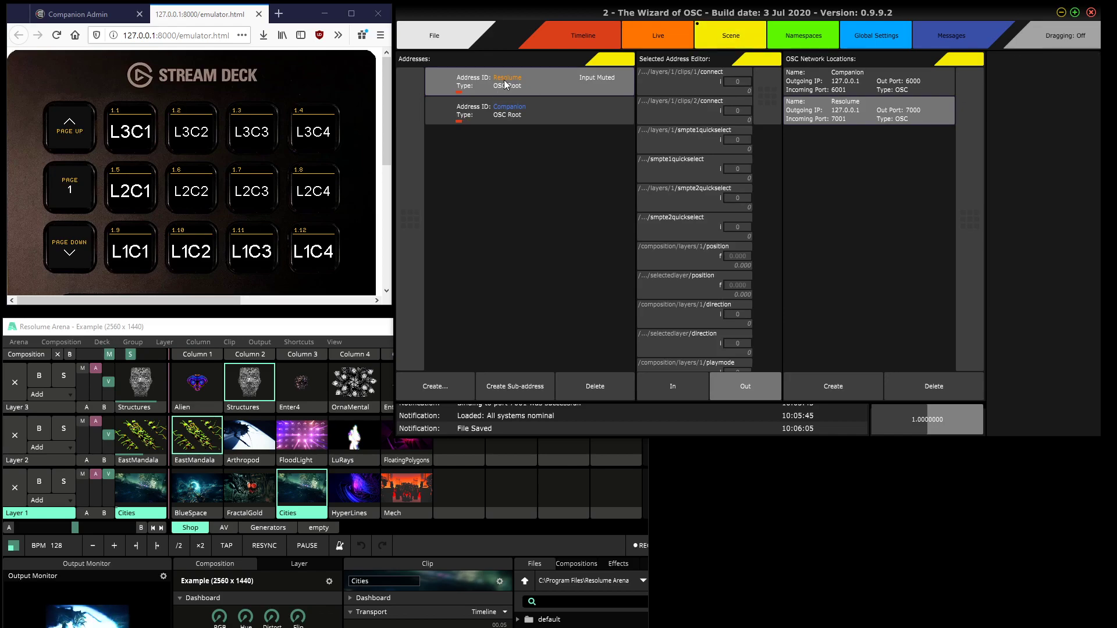
{"action": "left_click", "coordinate": [504, 79]}
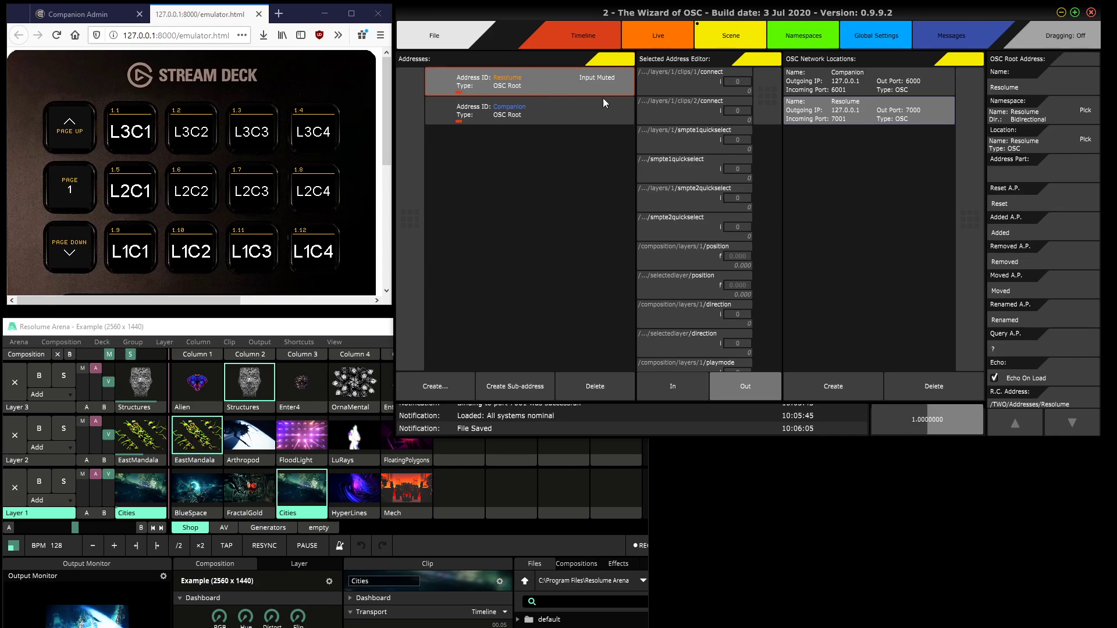
{"action": "scroll", "coordinate": [1048, 175], "scroll_direction": "down", "scroll_amount": 2}
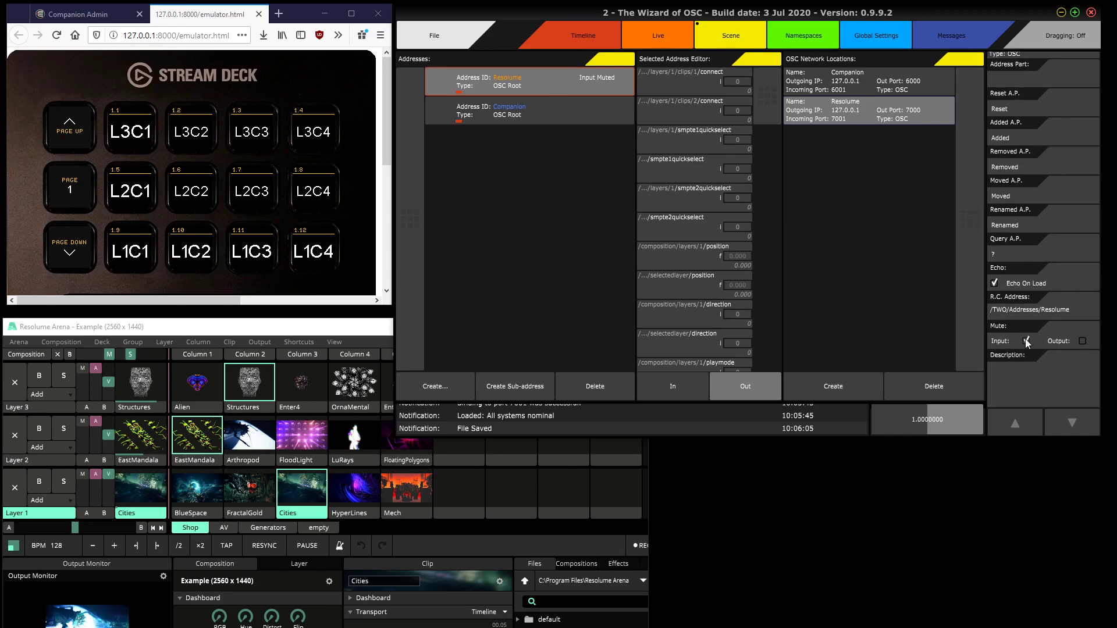
{"action": "left_click", "coordinate": [941, 43]}
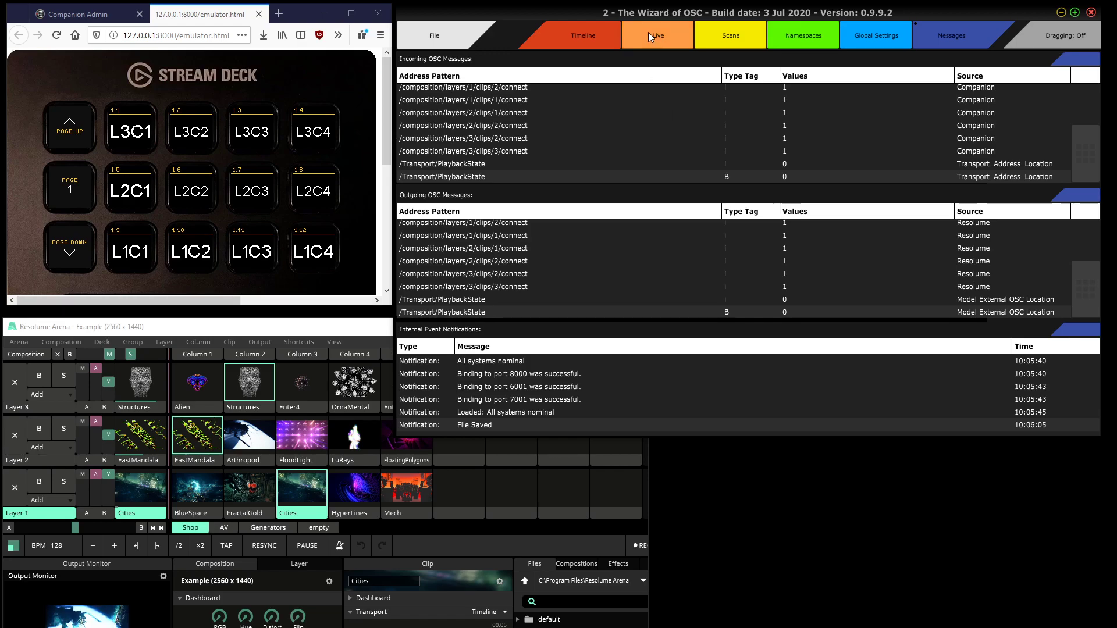
{"action": "left_click", "coordinate": [750, 44]}
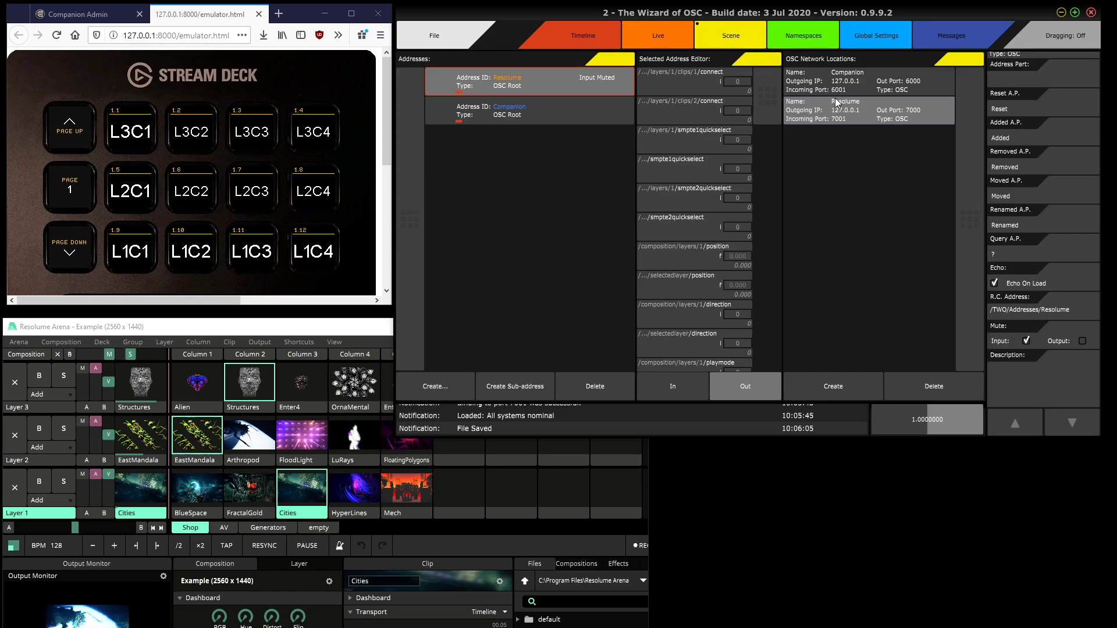
- Check the Companion location's ports, collapse the Resolume namespace, and inspect the Companion root address
{"action": "left_click", "coordinate": [826, 90]}
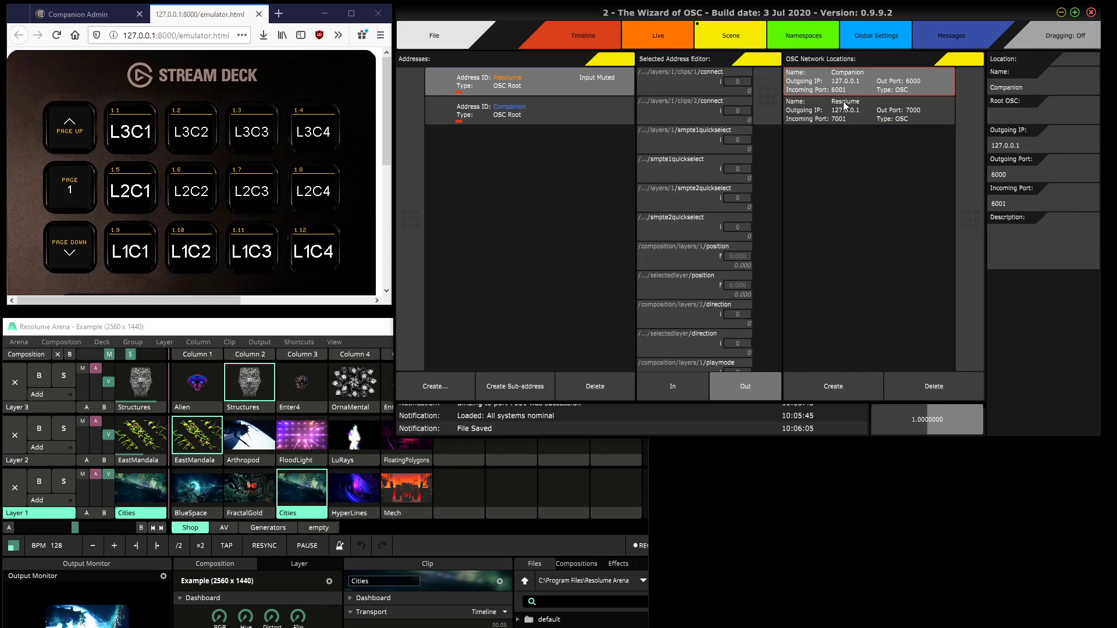
{"action": "left_click", "coordinate": [796, 33]}
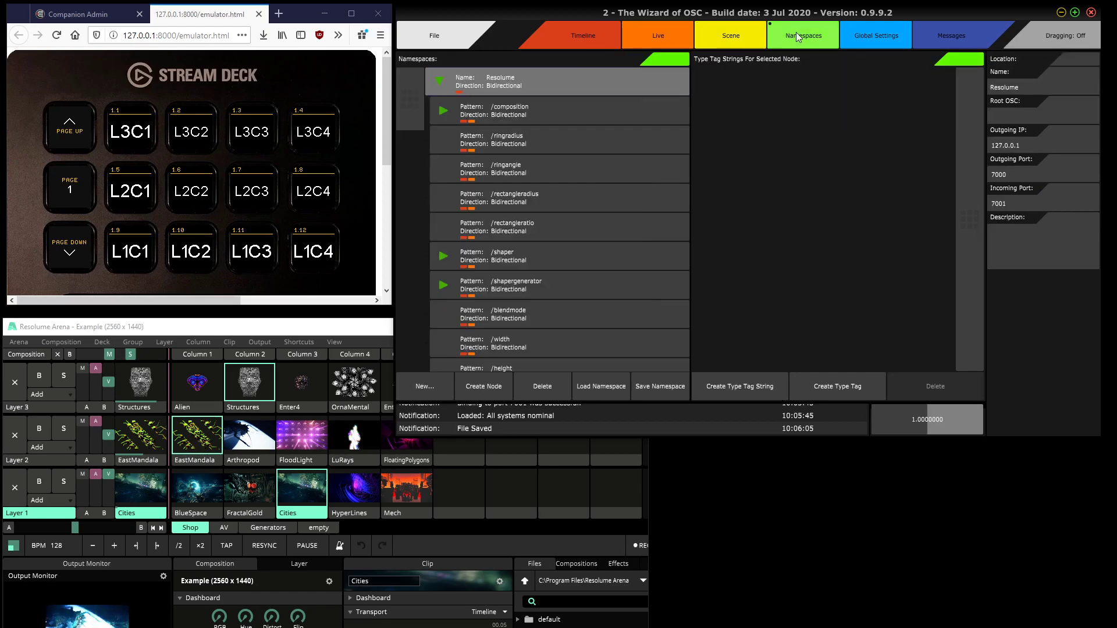
{"action": "left_click", "coordinate": [439, 81]}
{"action": "left_click", "coordinate": [720, 35]}
{"action": "left_click", "coordinate": [518, 81]}
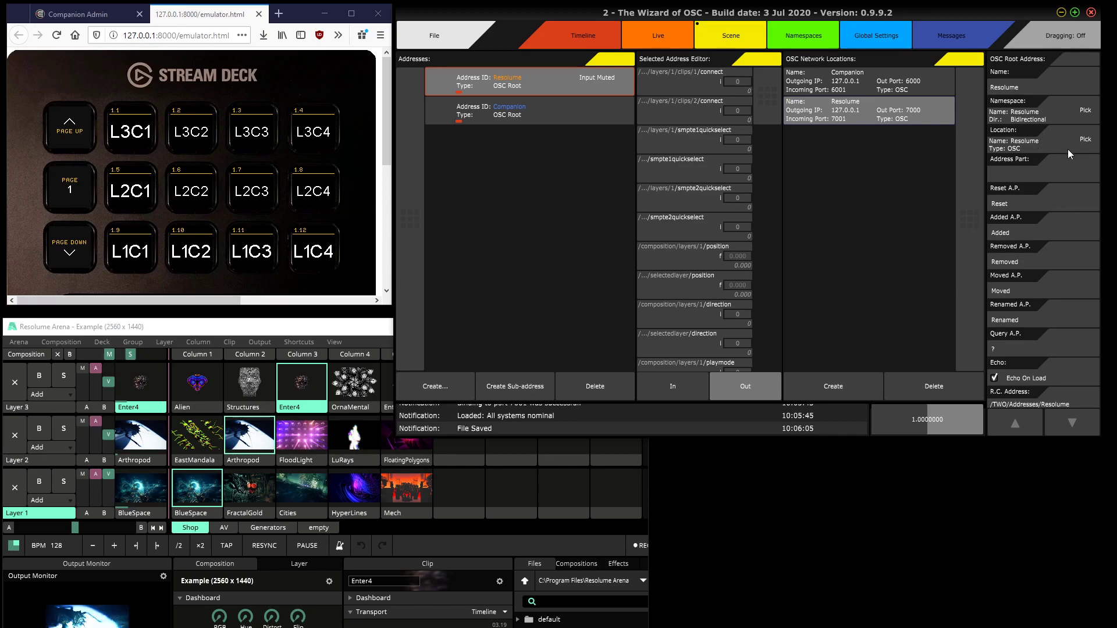
{"action": "left_click", "coordinate": [536, 122]}
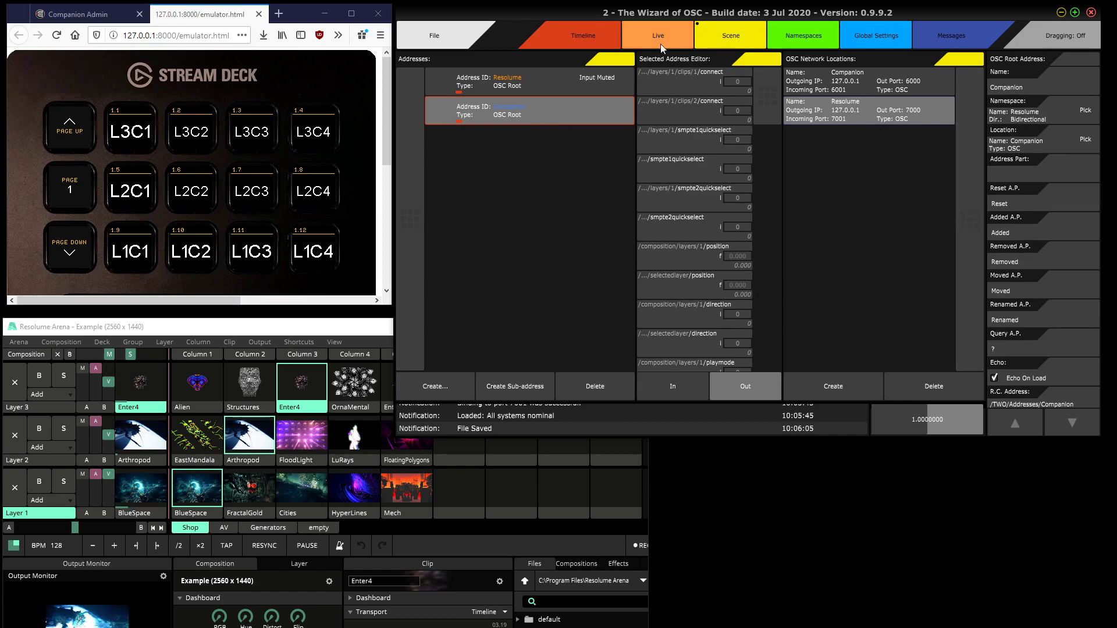
{"action": "left_click", "coordinate": [581, 34]}
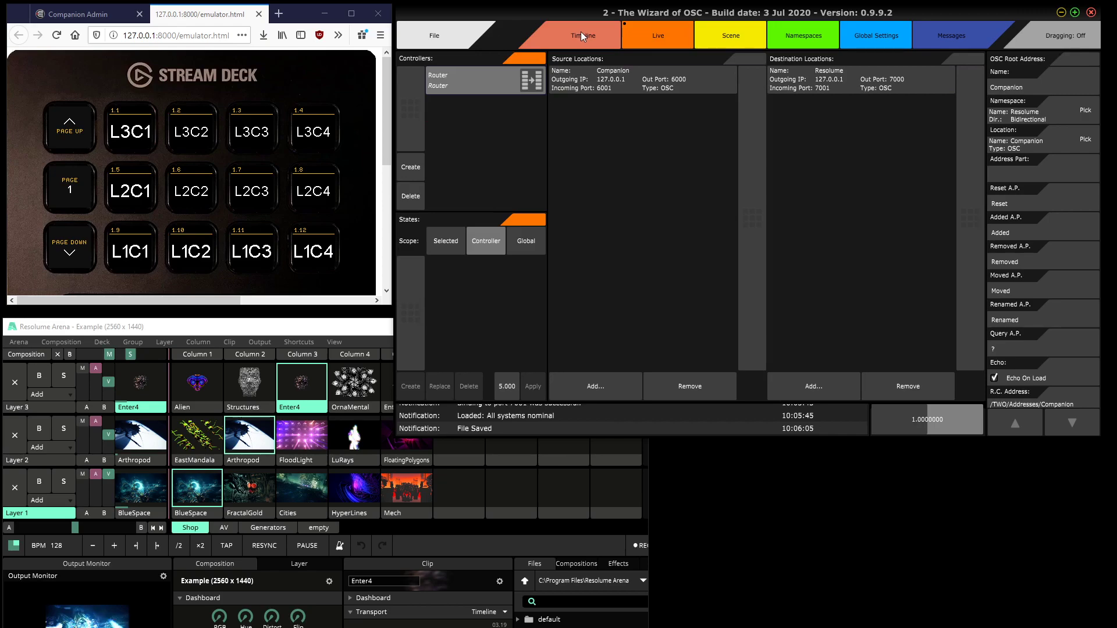
- Select the Router controller and check its Resolume destination before returning to the Recording clip
{"action": "left_click", "coordinate": [473, 87]}
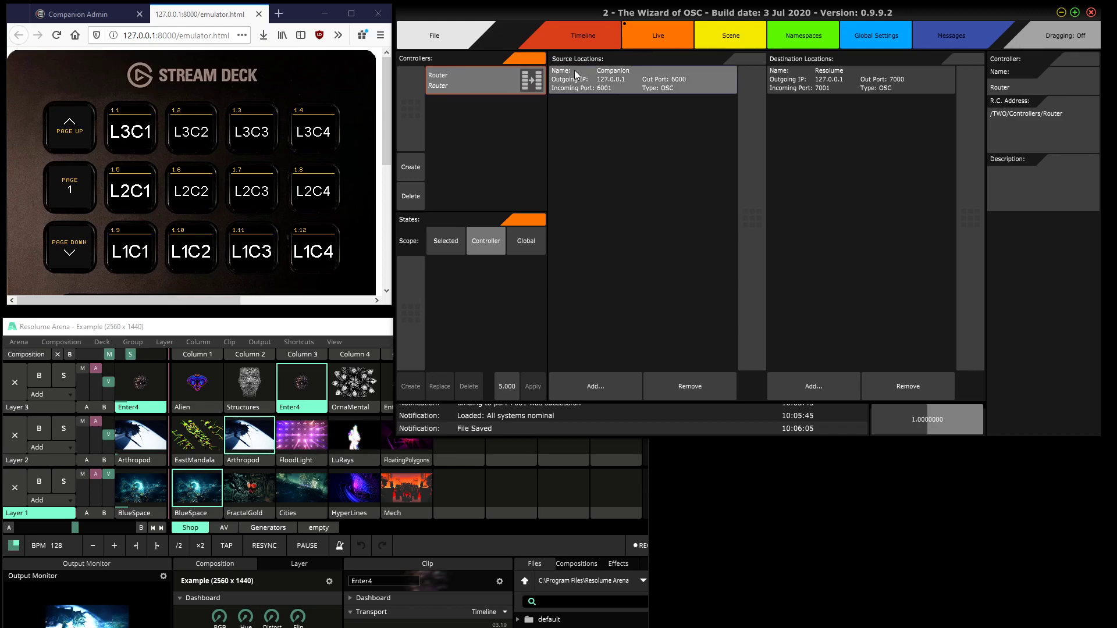
{"action": "left_click", "coordinate": [850, 71]}
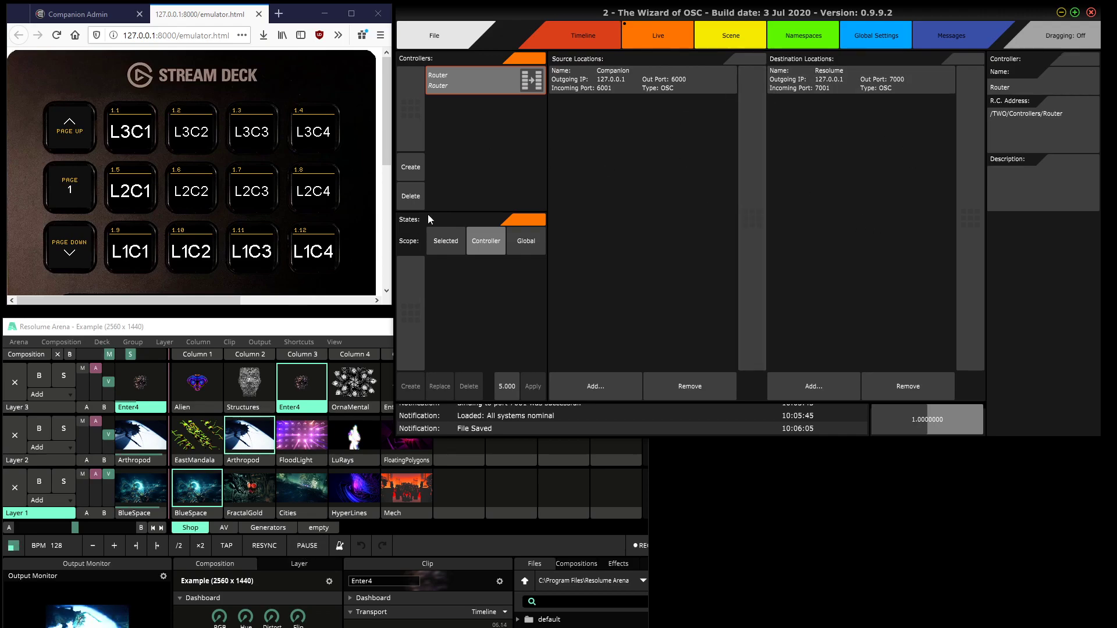
{"action": "left_click", "coordinate": [557, 43]}
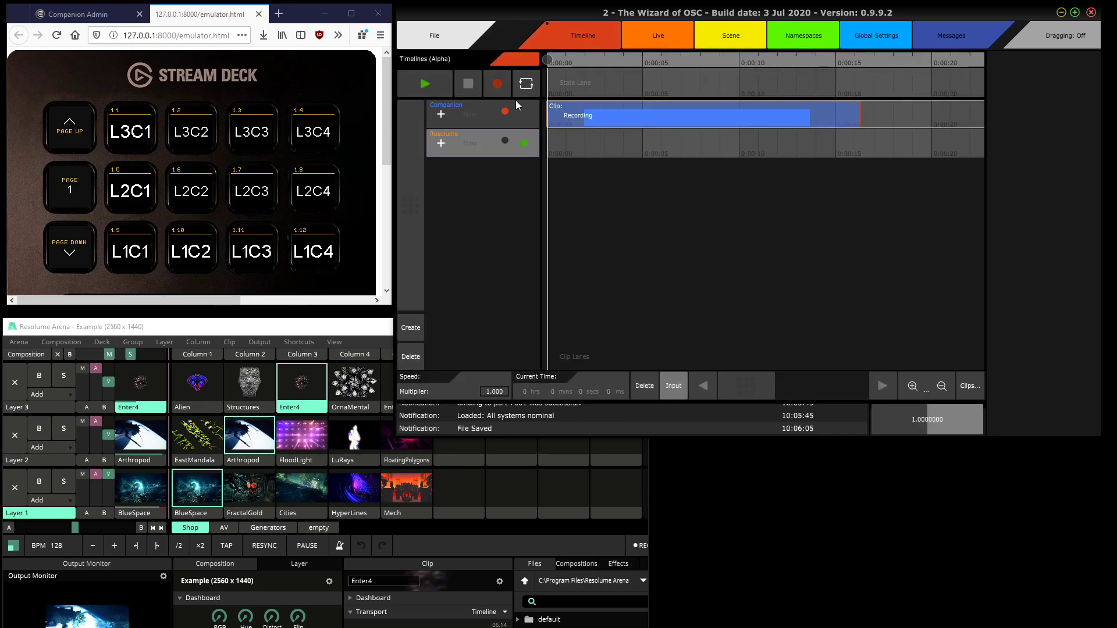
- Replay the Companion recording lane, check its messages in the log, then stop and rewind
{"action": "left_click", "coordinate": [529, 109]}
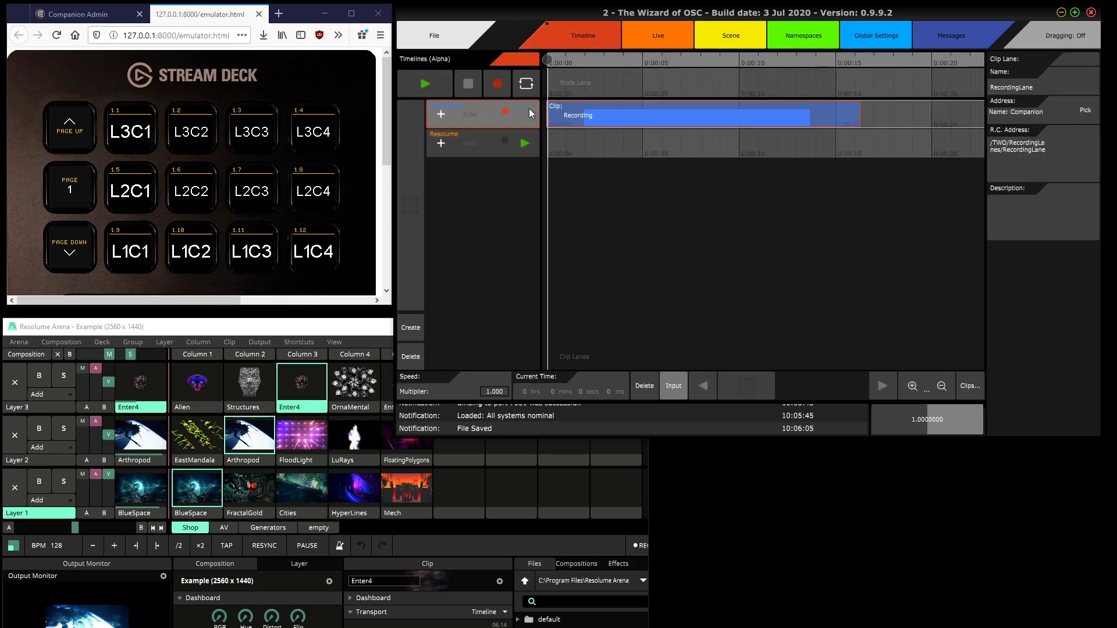
{"action": "left_click", "coordinate": [424, 87]}
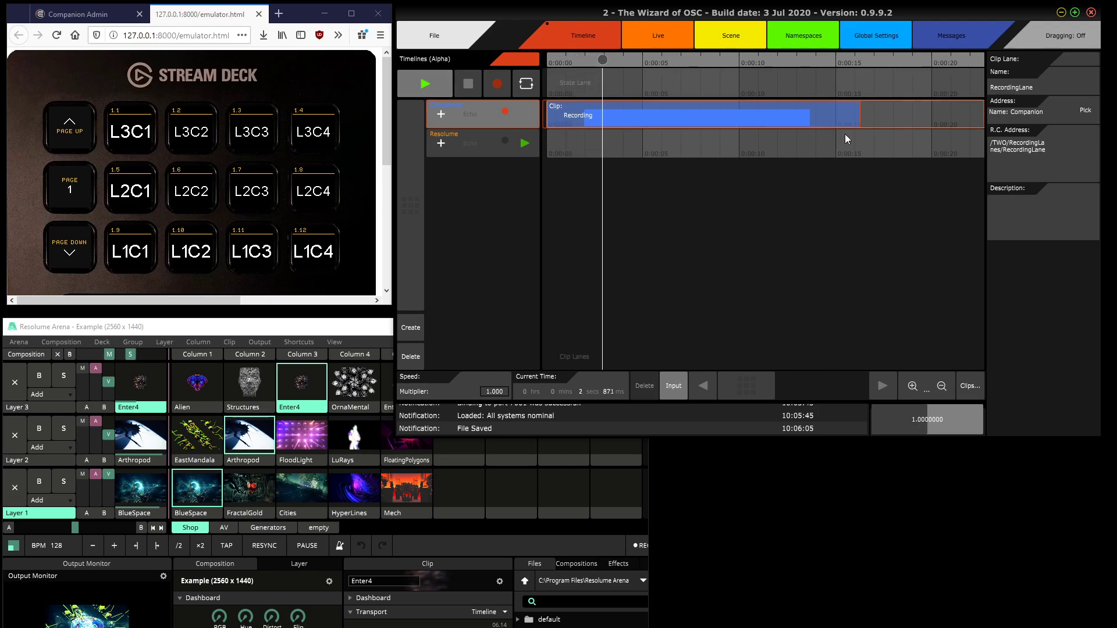
{"action": "left_click", "coordinate": [931, 38]}
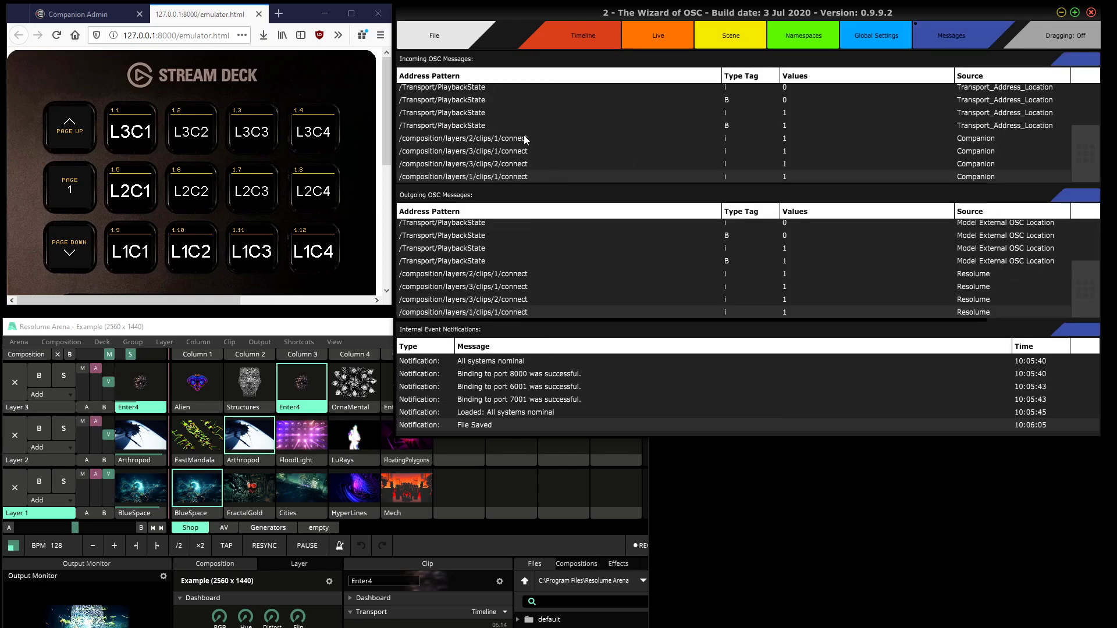
{"action": "left_click", "coordinate": [575, 34]}
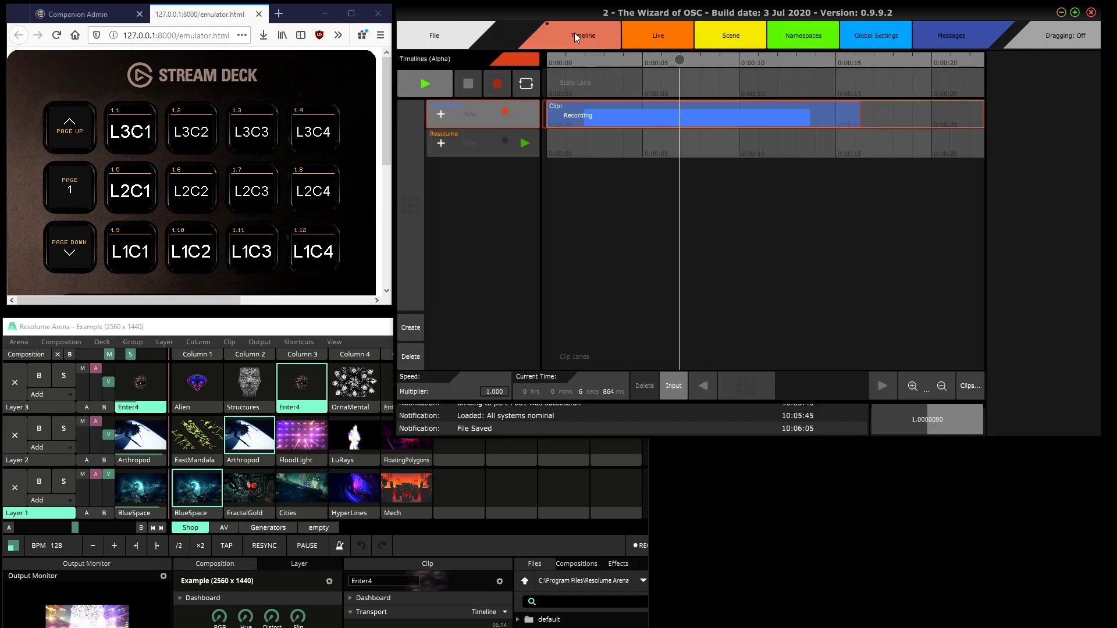
{"action": "left_click", "coordinate": [462, 92]}
{"action": "left_click", "coordinate": [462, 92]}
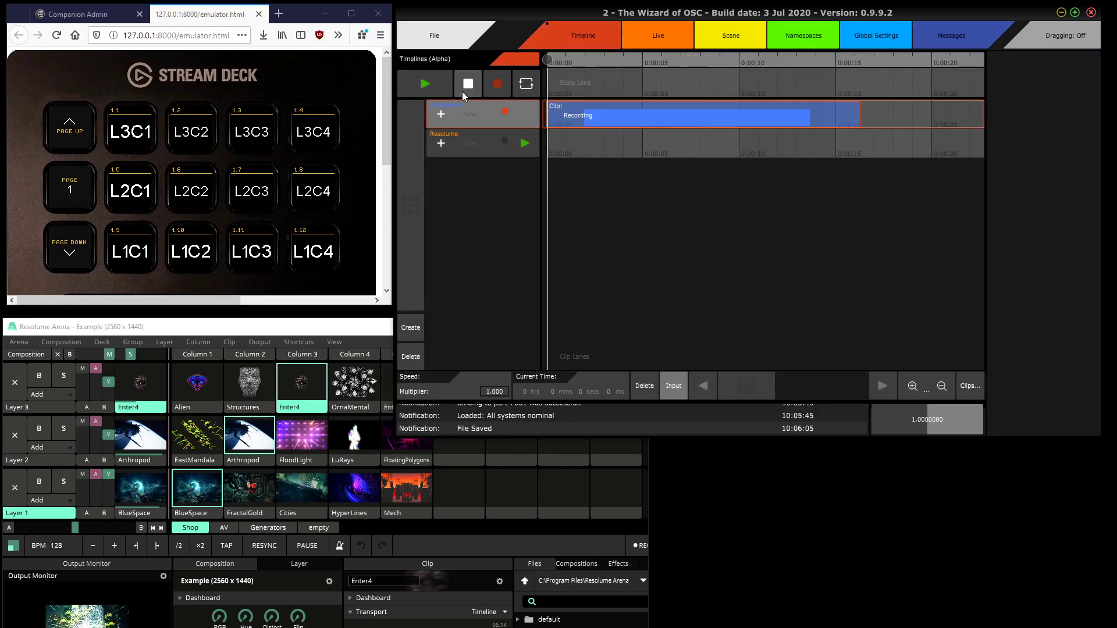
- Trigger Stream Deck clips L2C1, L2C2, L1C1 and L3C1 in Resolume, then view the Scene page
{"action": "left_click", "coordinate": [198, 19]}
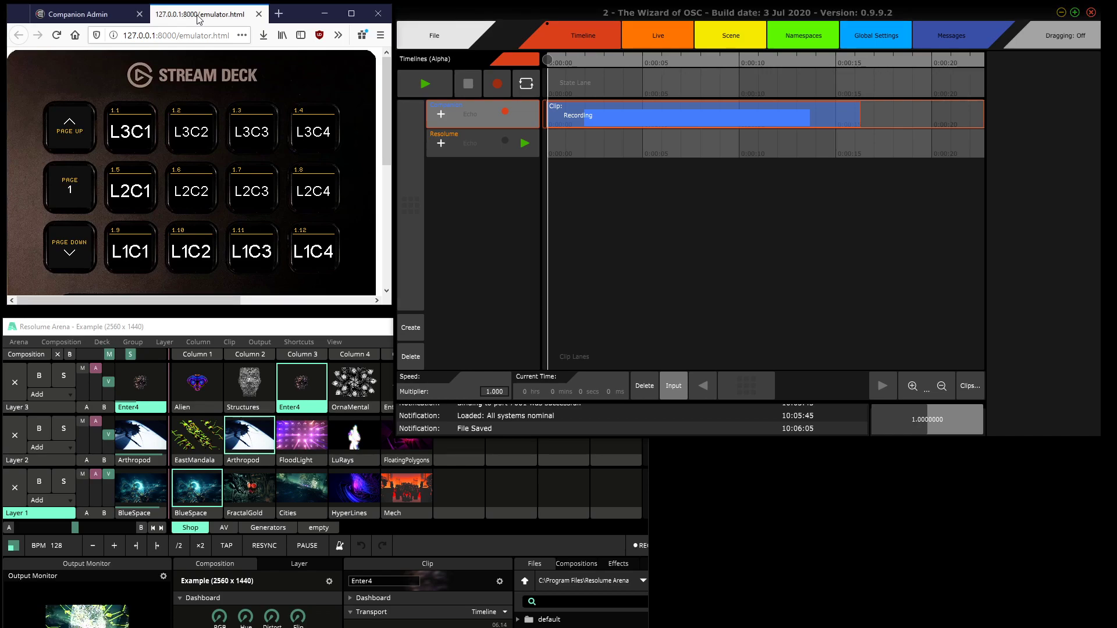
{"action": "left_click", "coordinate": [128, 195]}
{"action": "left_click", "coordinate": [175, 200]}
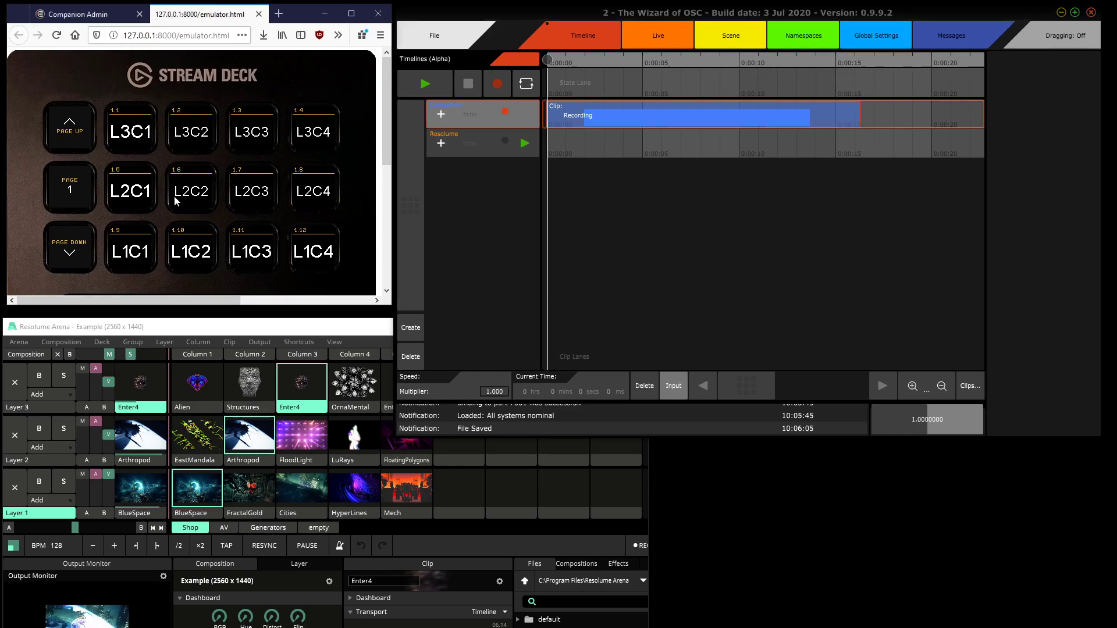
{"action": "left_click", "coordinate": [149, 233]}
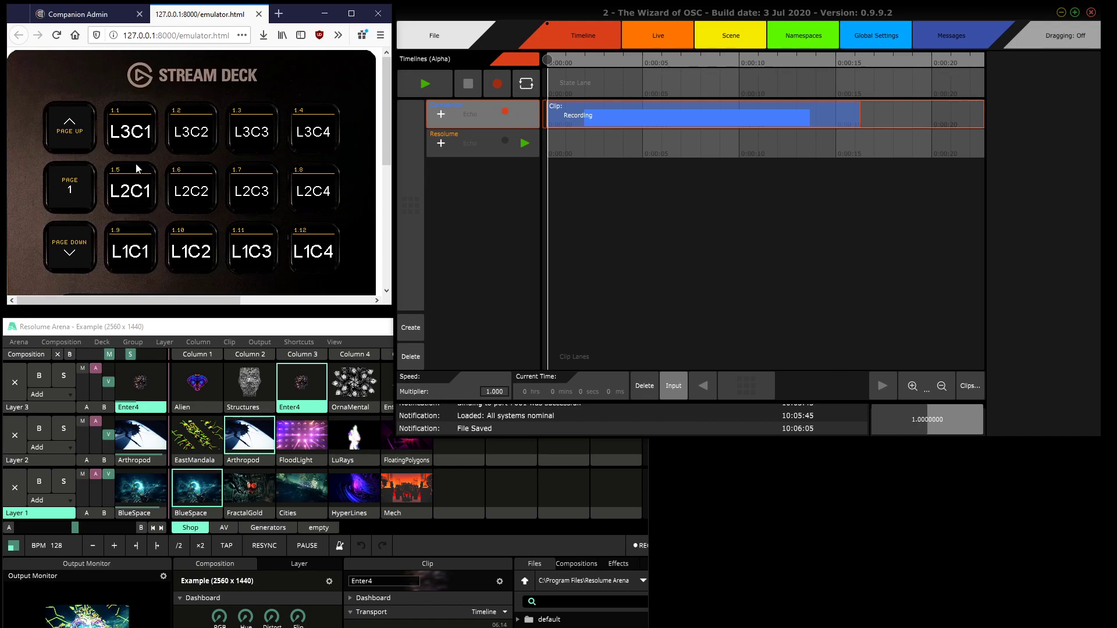
{"action": "left_click", "coordinate": [132, 132]}
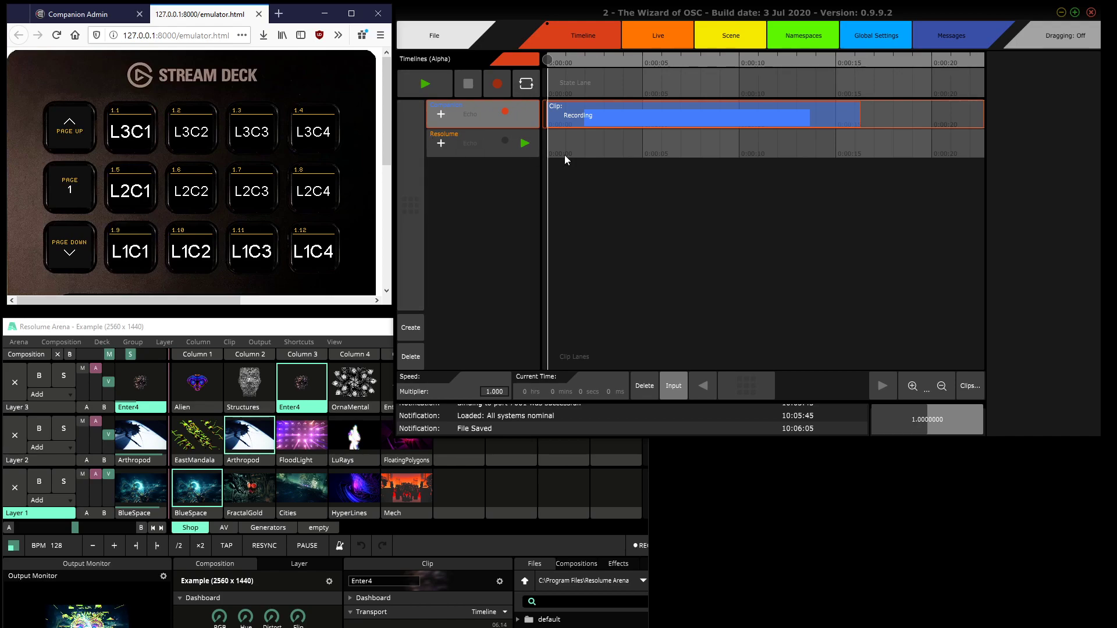
{"action": "left_click", "coordinate": [704, 37]}
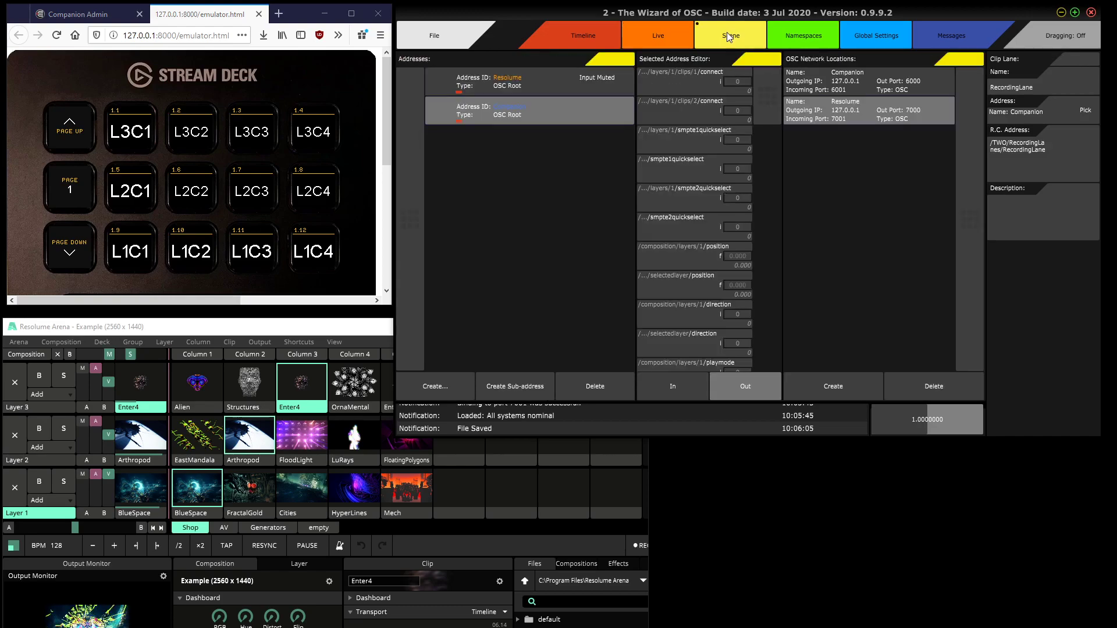
- Review the Namespaces, Global Settings and Messages pages, then select the Resolume lane on the Timeline
{"action": "left_click", "coordinate": [802, 38]}
{"action": "left_click", "coordinate": [880, 37]}
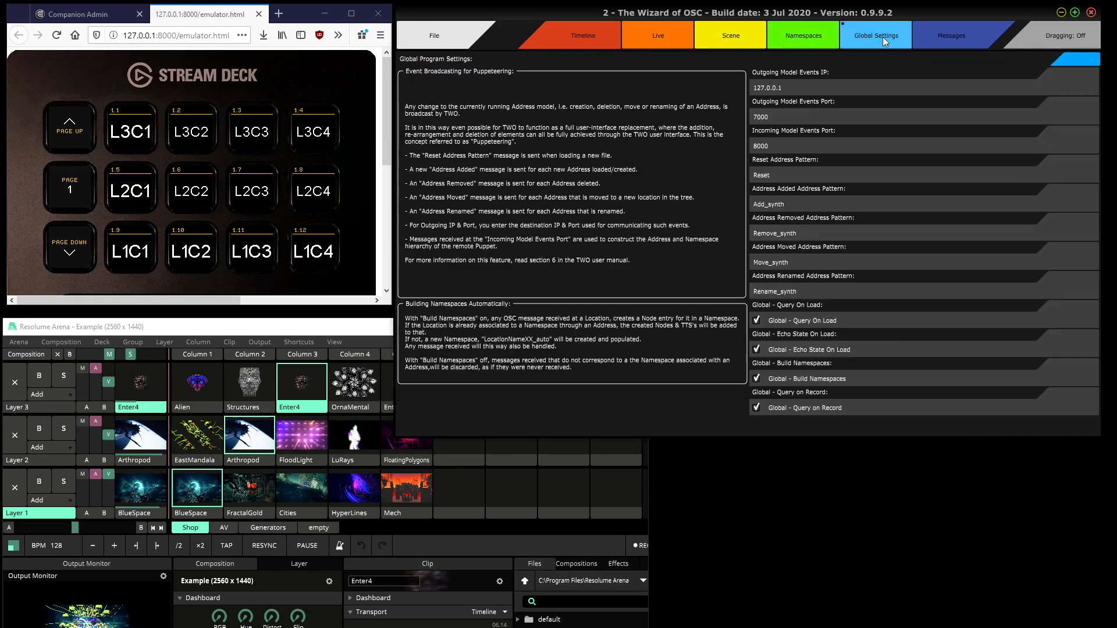
{"action": "left_click", "coordinate": [964, 41]}
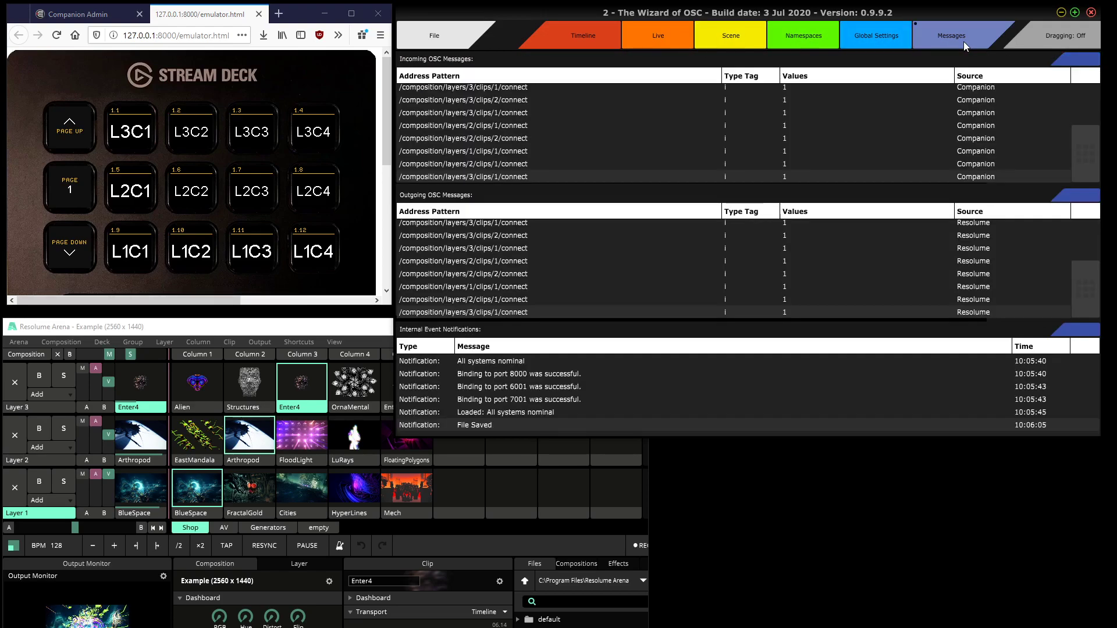
{"action": "left_click", "coordinate": [589, 39]}
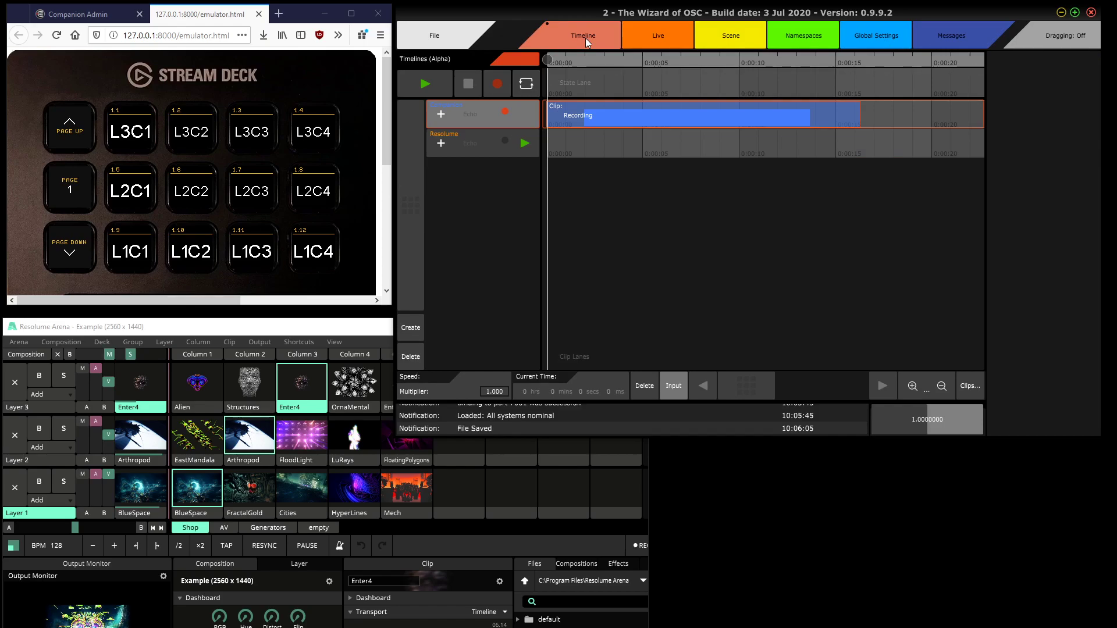
{"action": "left_click", "coordinate": [485, 138]}
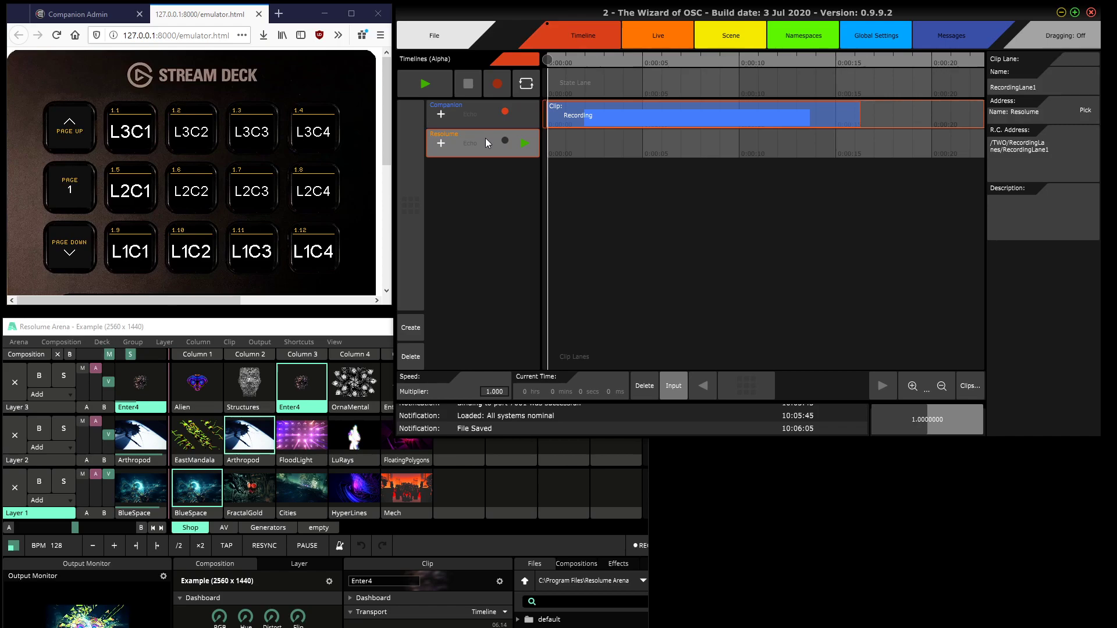